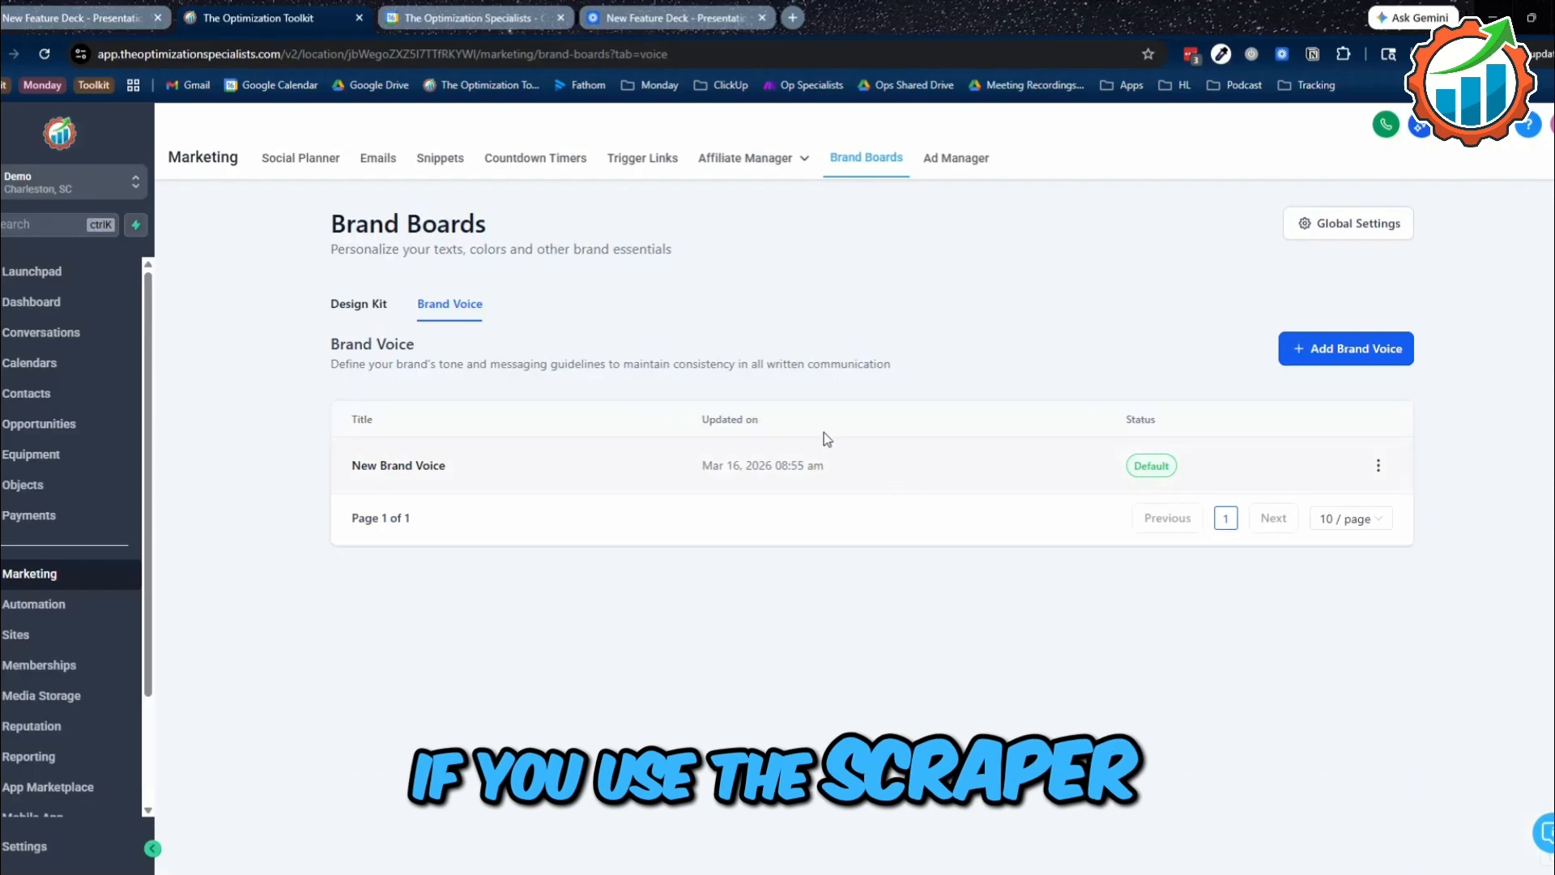
{"action": "left_click", "coordinate": [1351, 353]}
{"action": "left_click", "coordinate": [935, 627]}
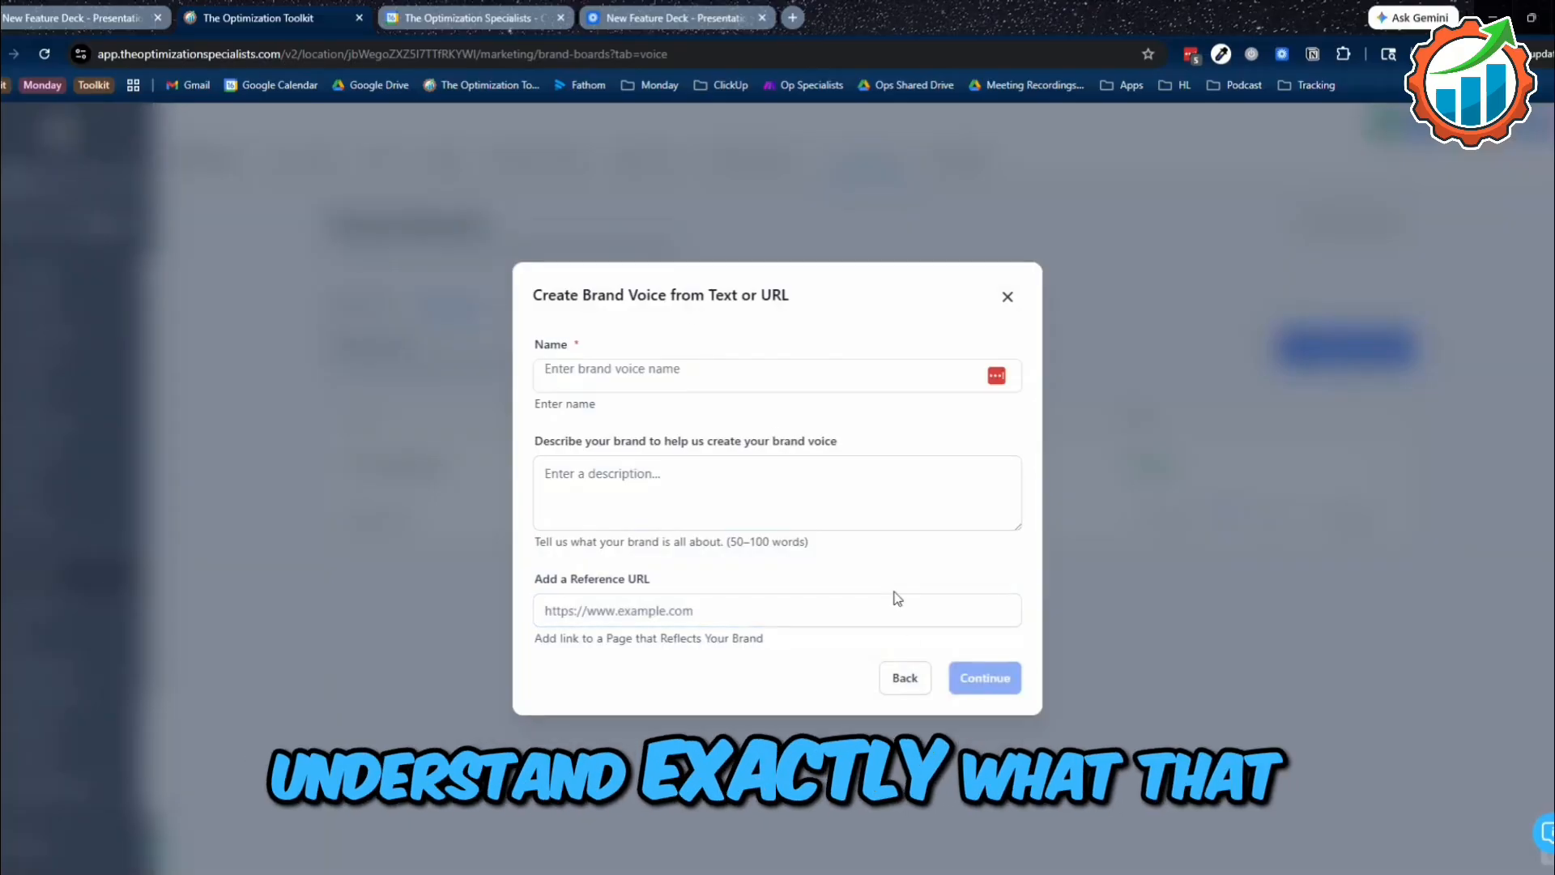
{"action": "left_click", "coordinate": [905, 677]}
{"action": "left_click", "coordinate": [1008, 318]}
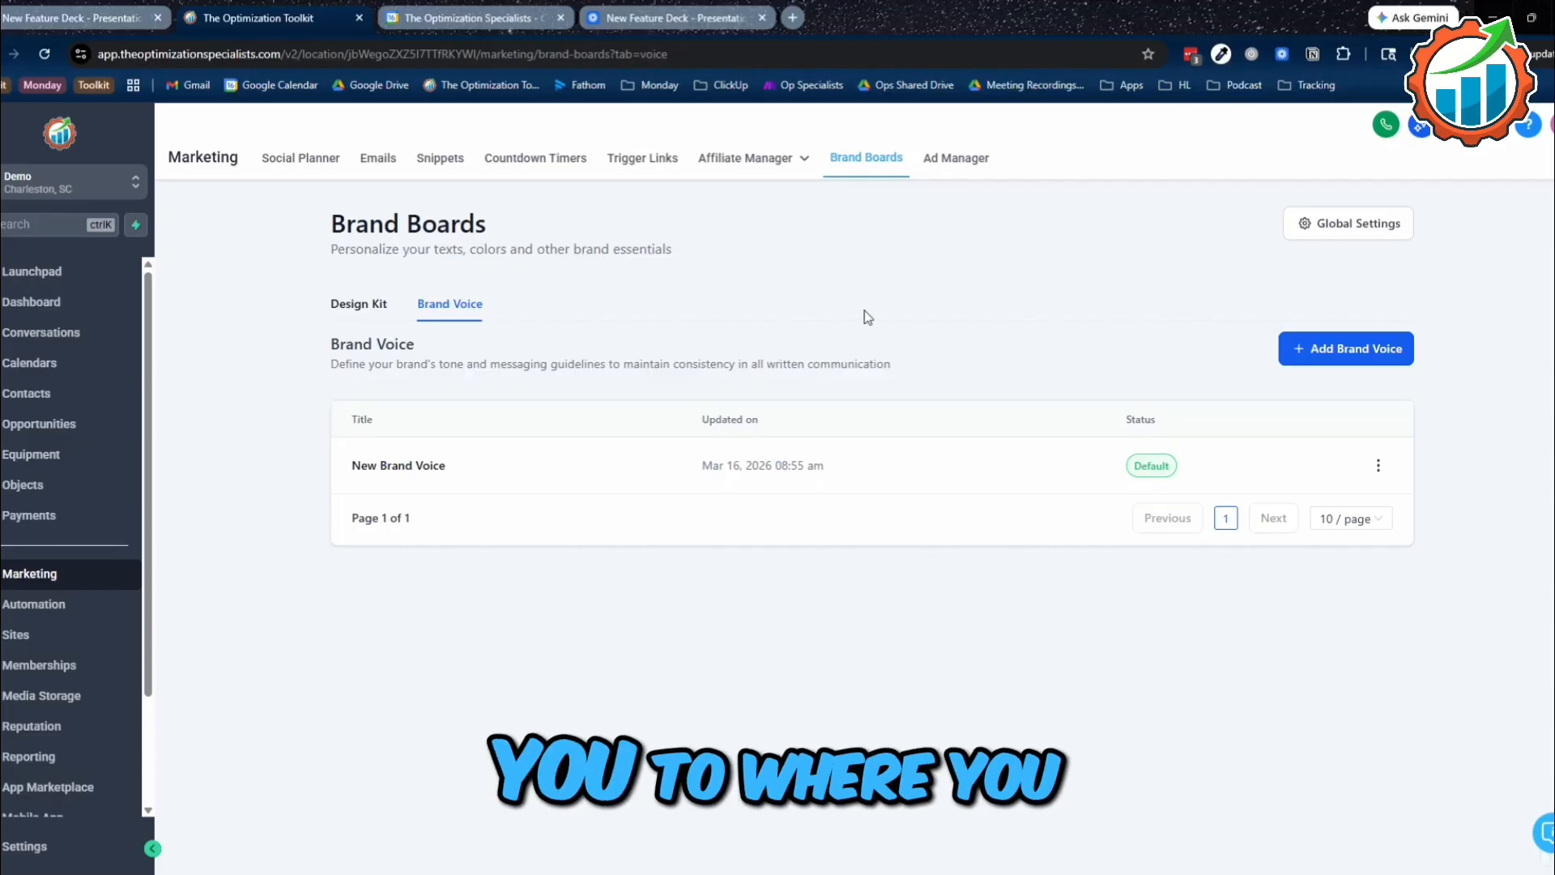
Step: Start a new AI-built email template from the email marketing templates
{"action": "left_click", "coordinate": [384, 173]}
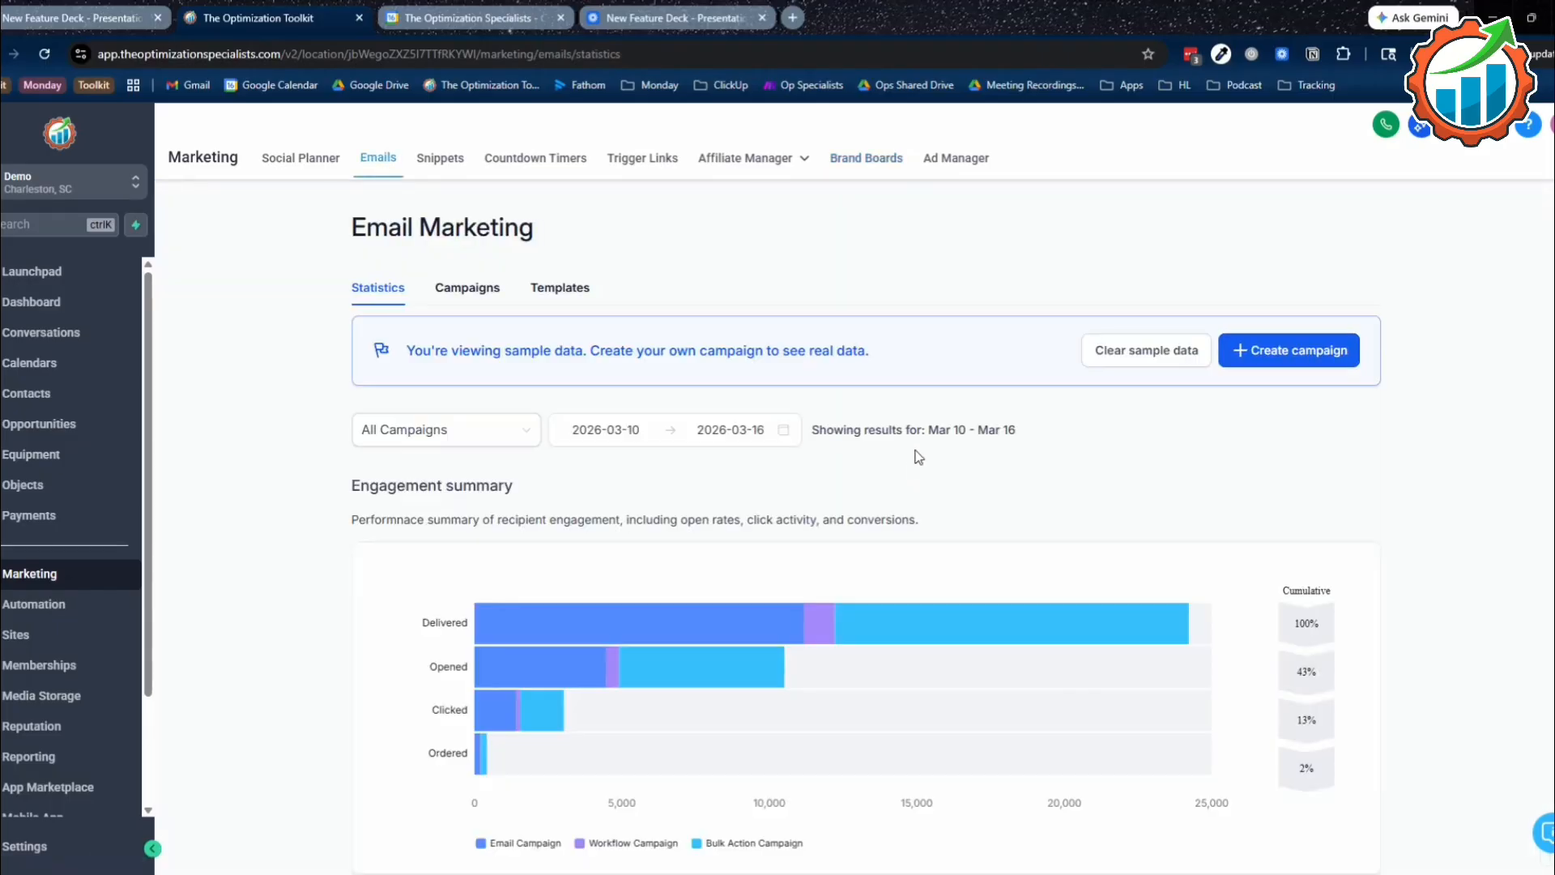
{"action": "left_click", "coordinate": [581, 292]}
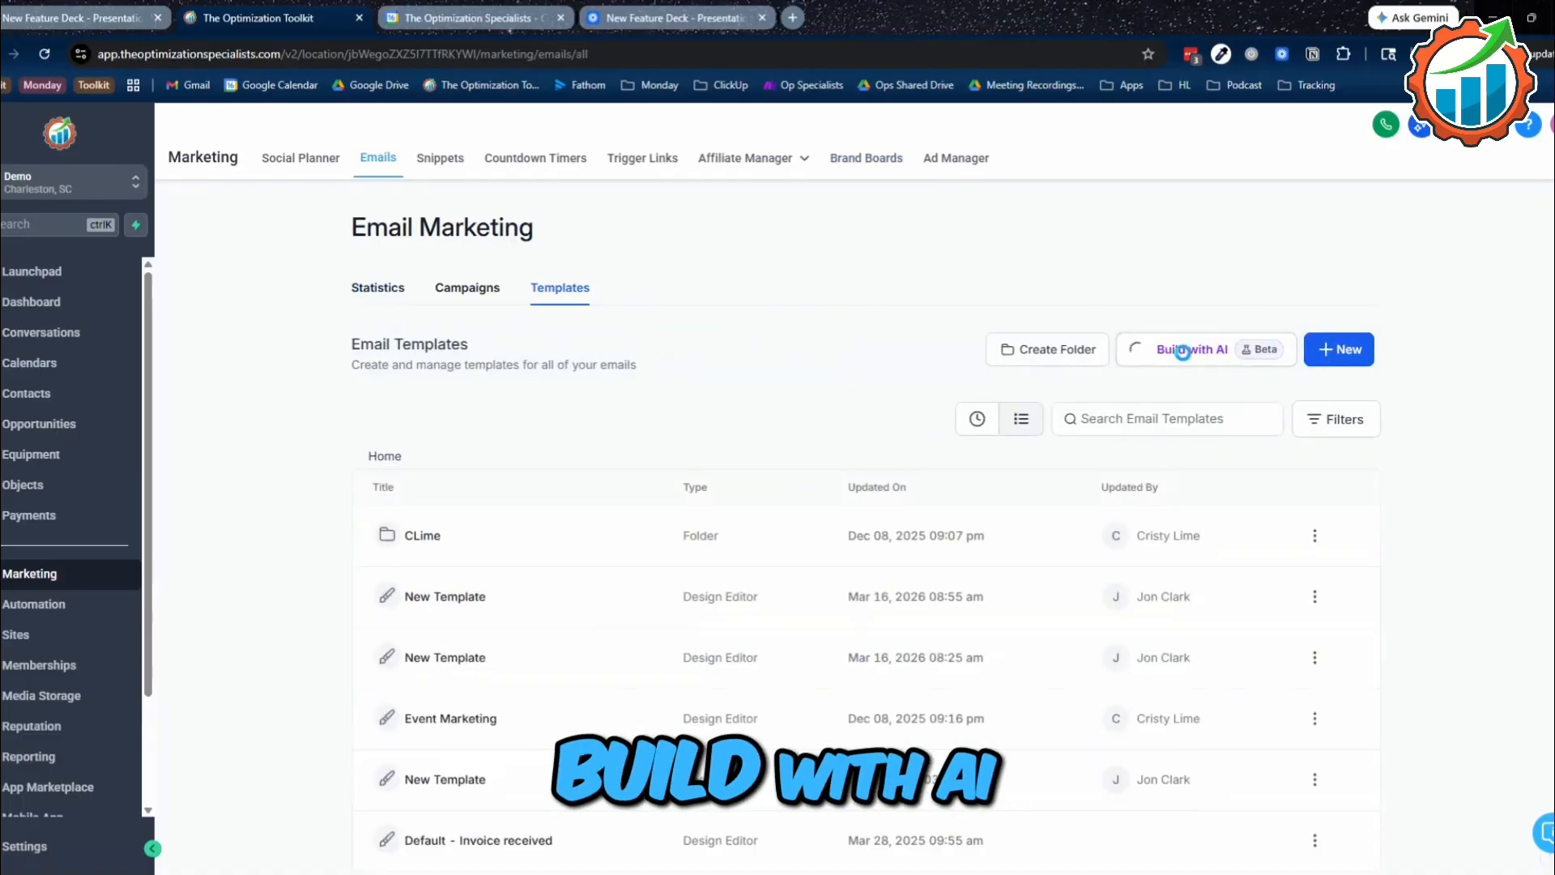
{"action": "left_click", "coordinate": [1090, 350]}
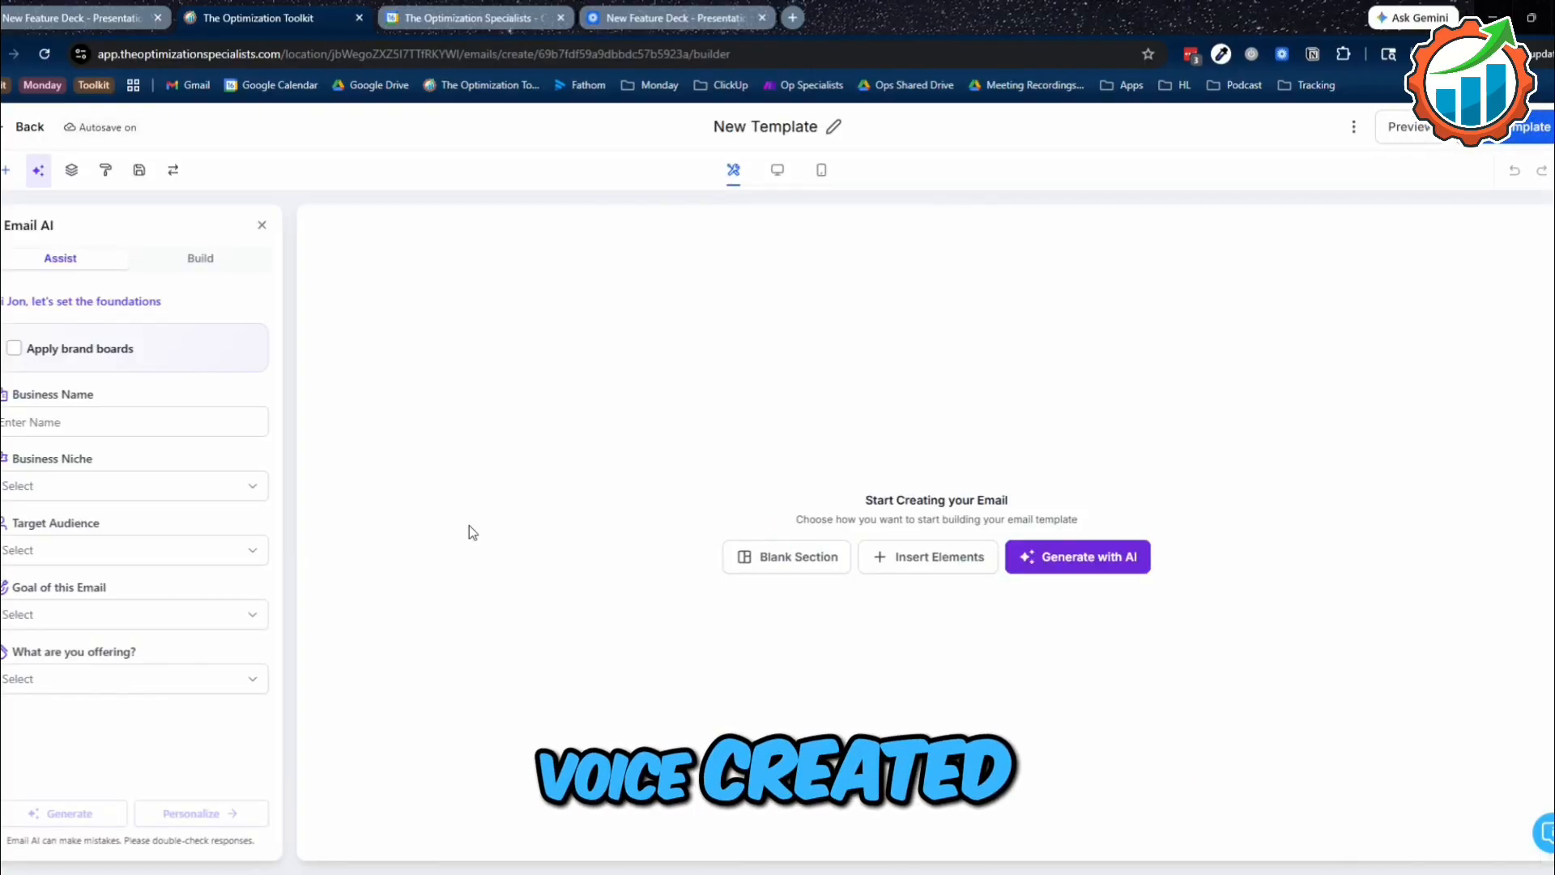
Step: Leave brand boards unapplied, enter The Optimization Specialists as the business name and choose Coaching & Consulting as the business niche
{"action": "left_click", "coordinate": [16, 349]}
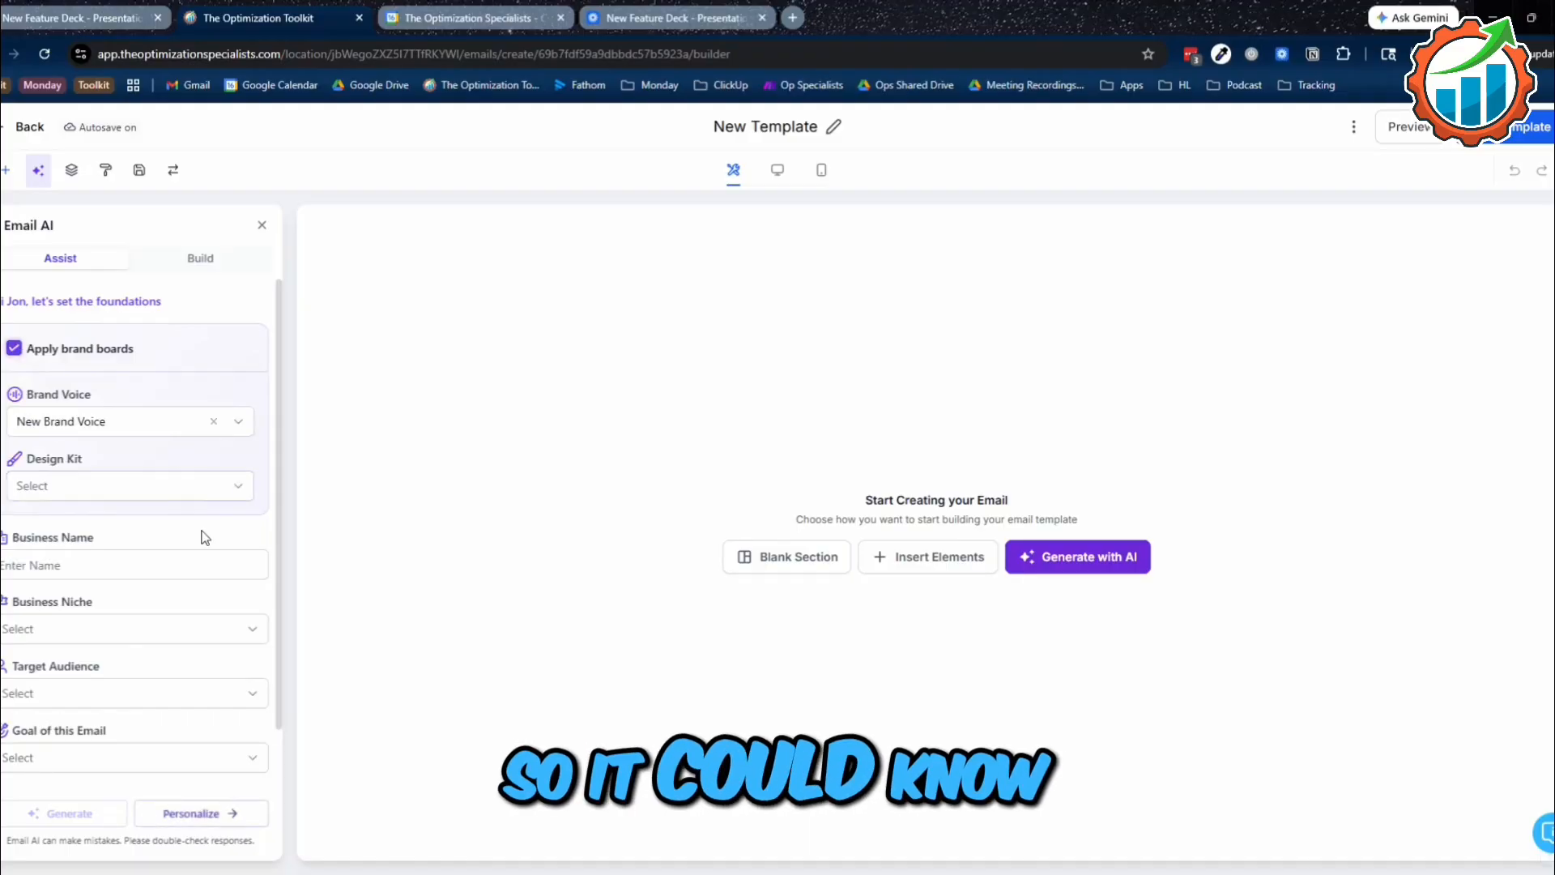
{"action": "left_click", "coordinate": [16, 350]}
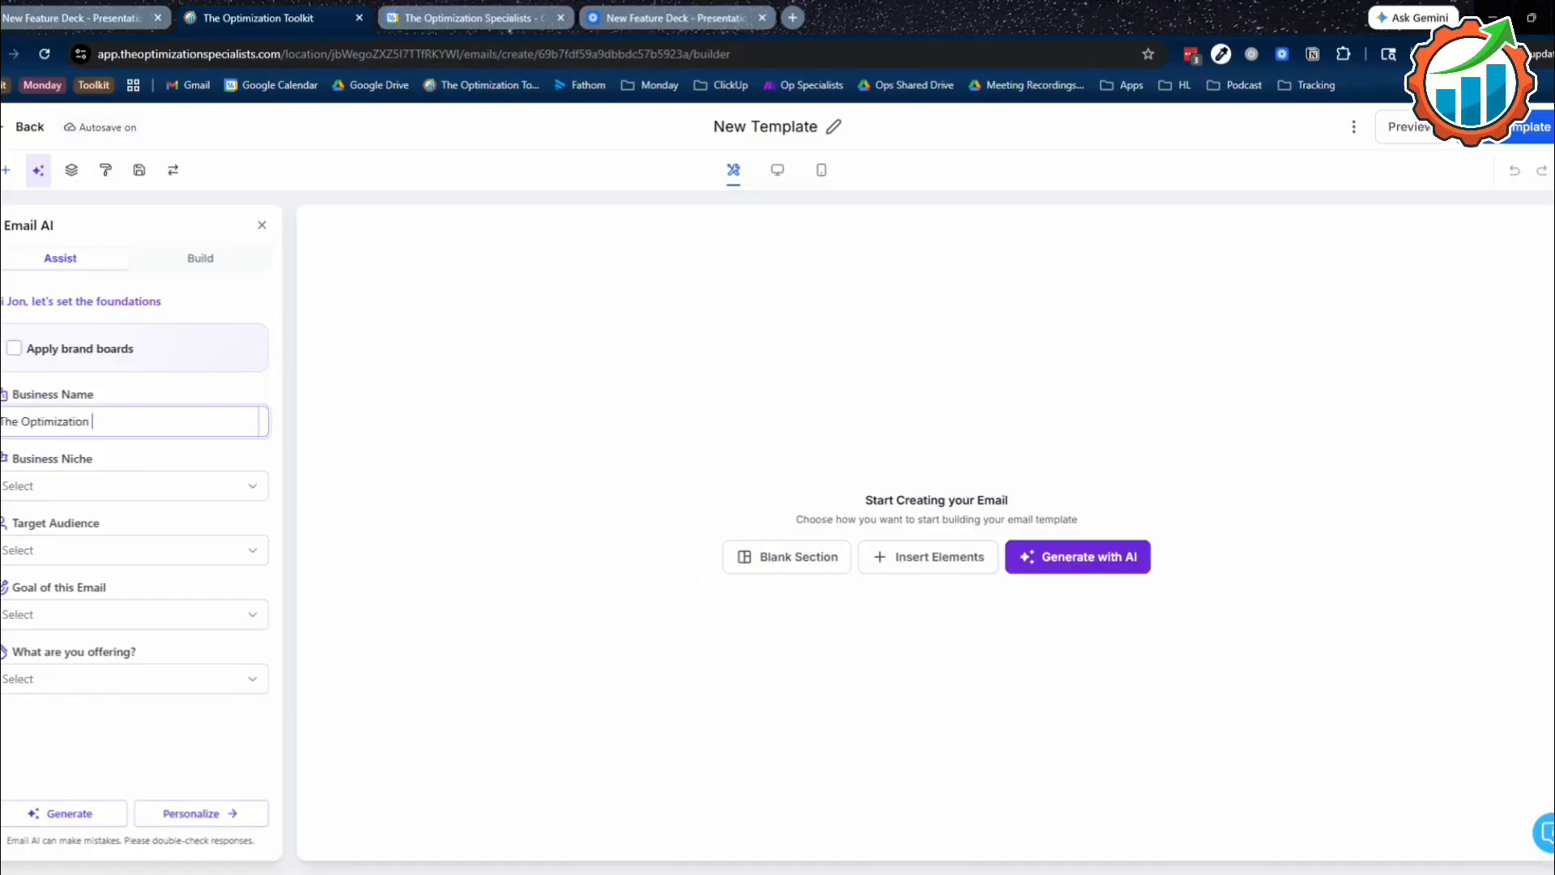
{"action": "left_click", "coordinate": [115, 490]}
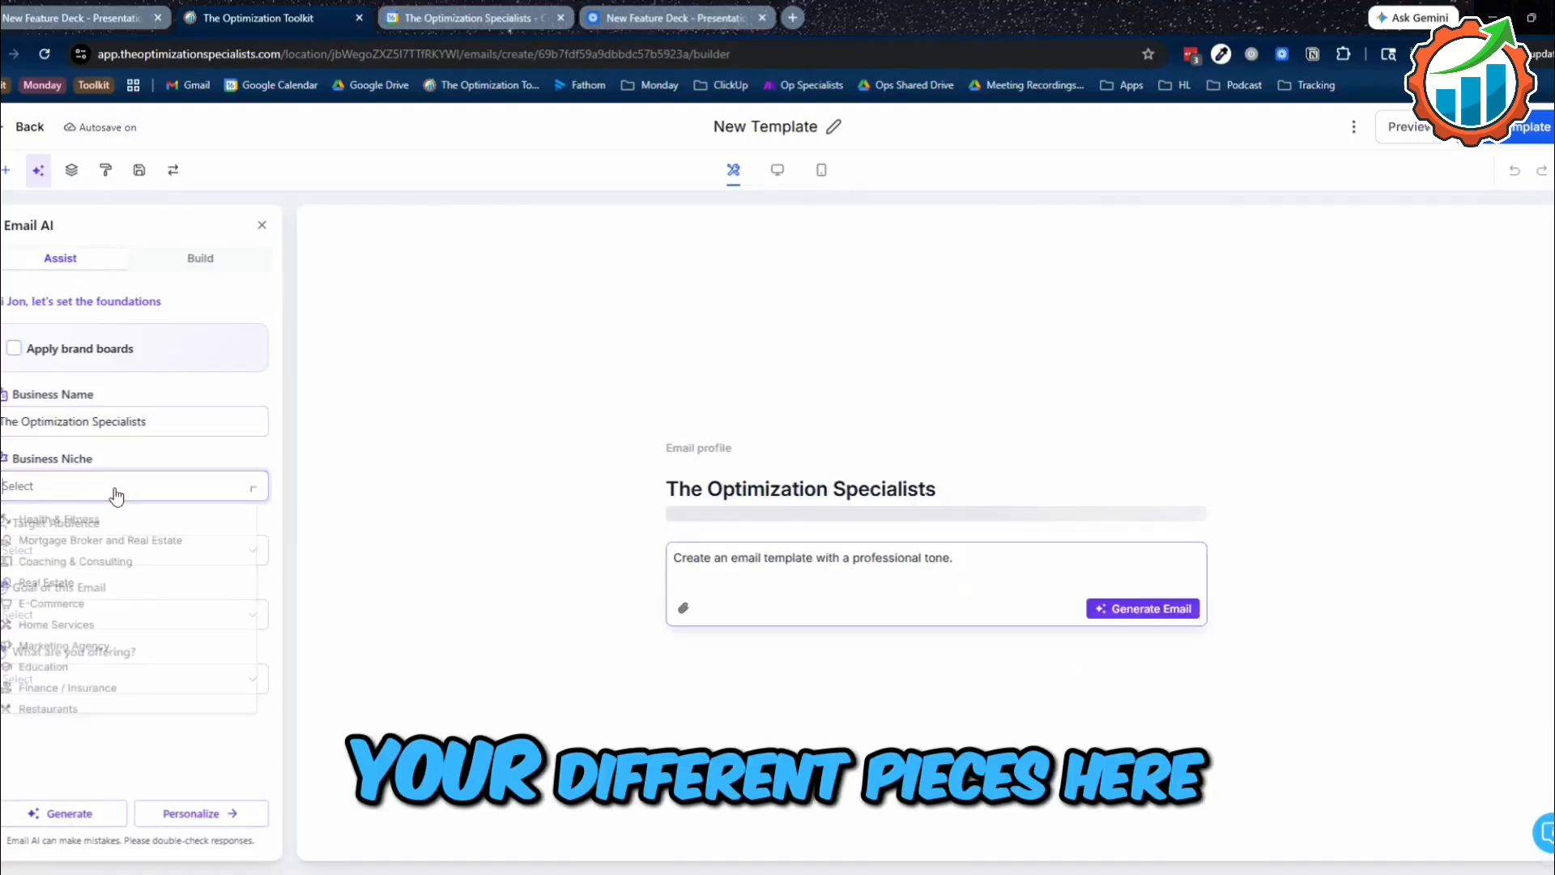
{"action": "left_click", "coordinate": [129, 559]}
Step: Set the target audience to Small Business Owners and the goal of the email to Webinar
{"action": "left_click", "coordinate": [190, 553]}
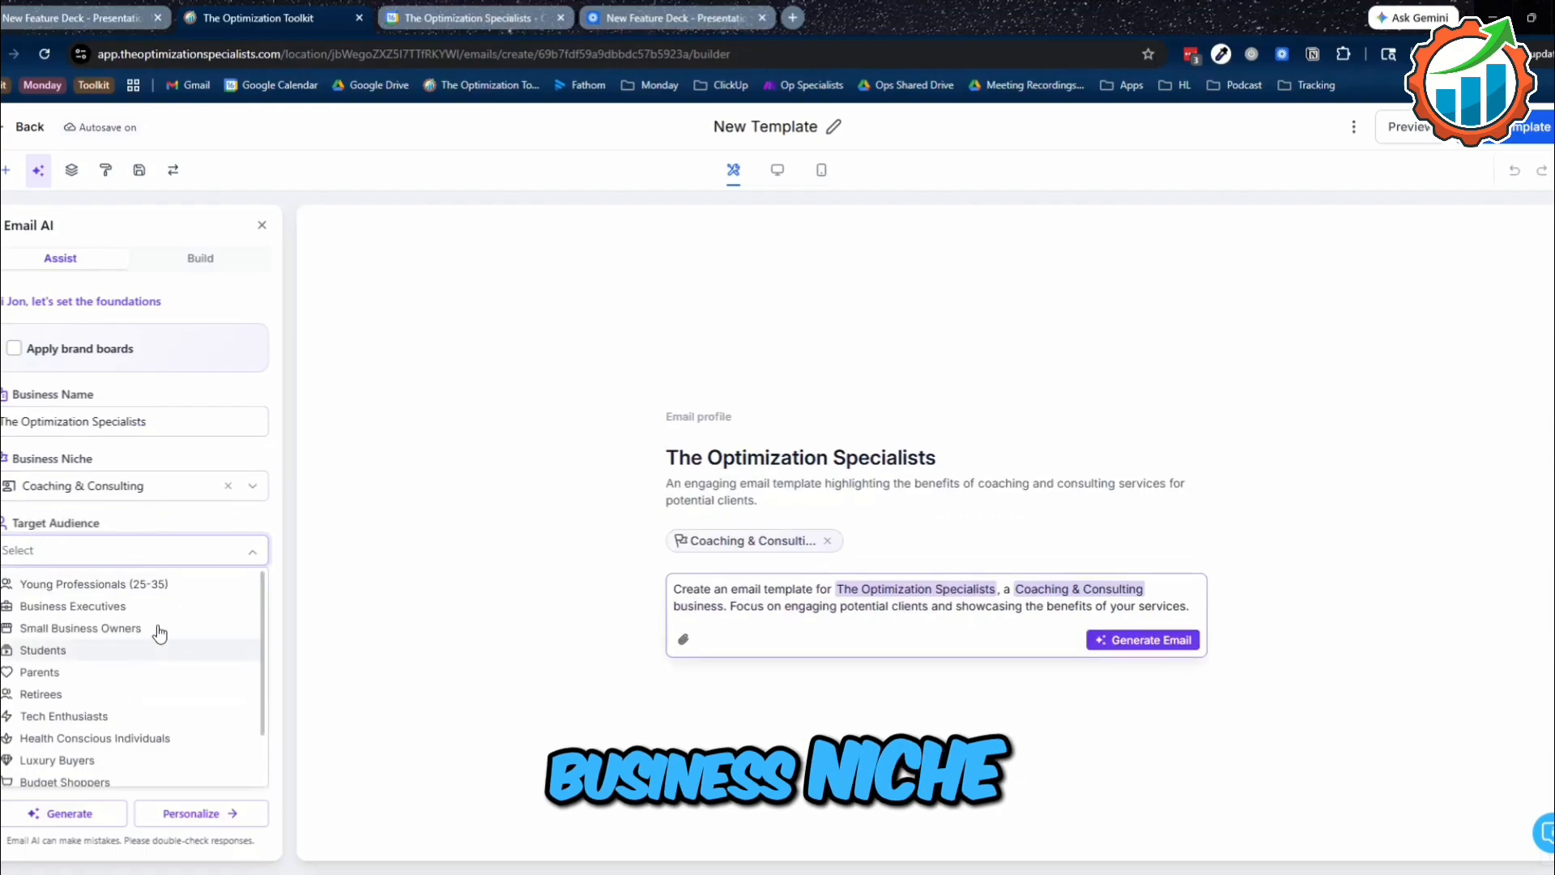
{"action": "left_click", "coordinate": [115, 630]}
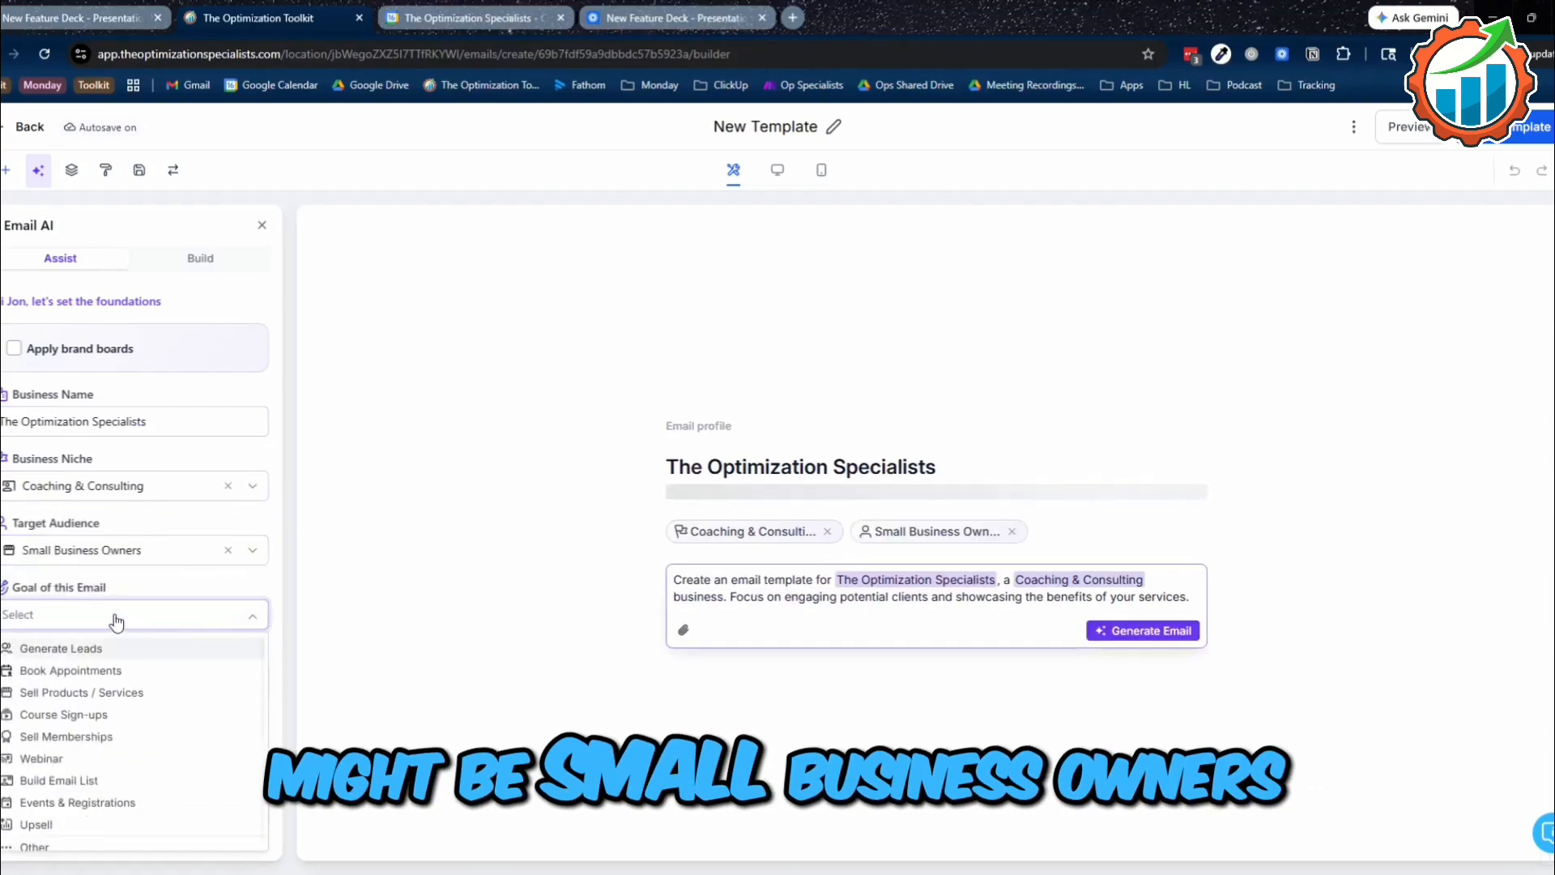
{"action": "scroll", "coordinate": [167, 680], "scroll_direction": "down", "scroll_amount": 1}
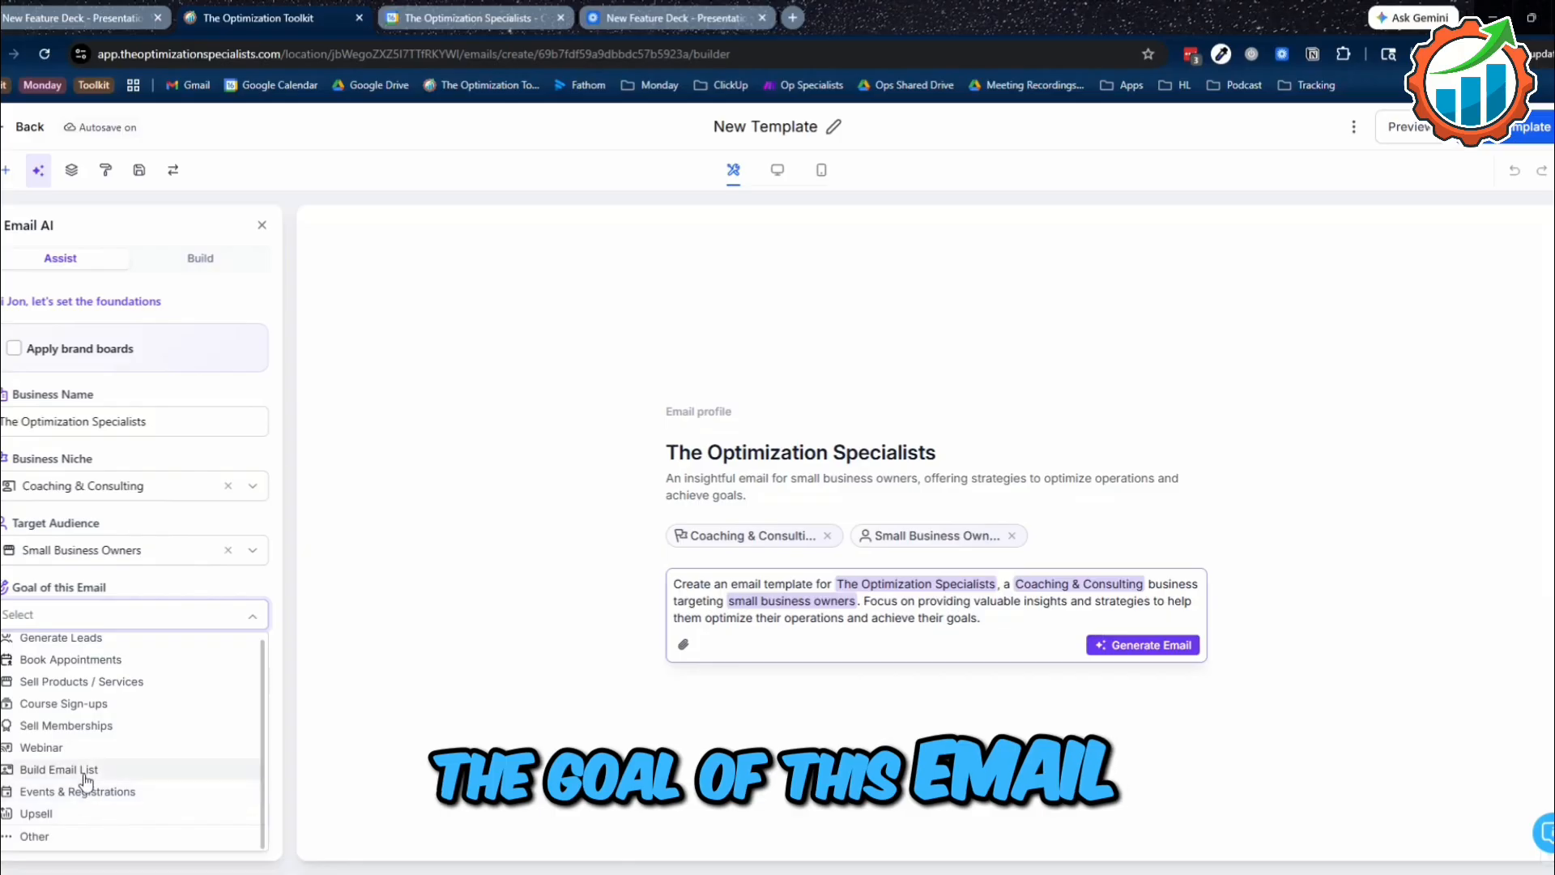
{"action": "left_click", "coordinate": [64, 749]}
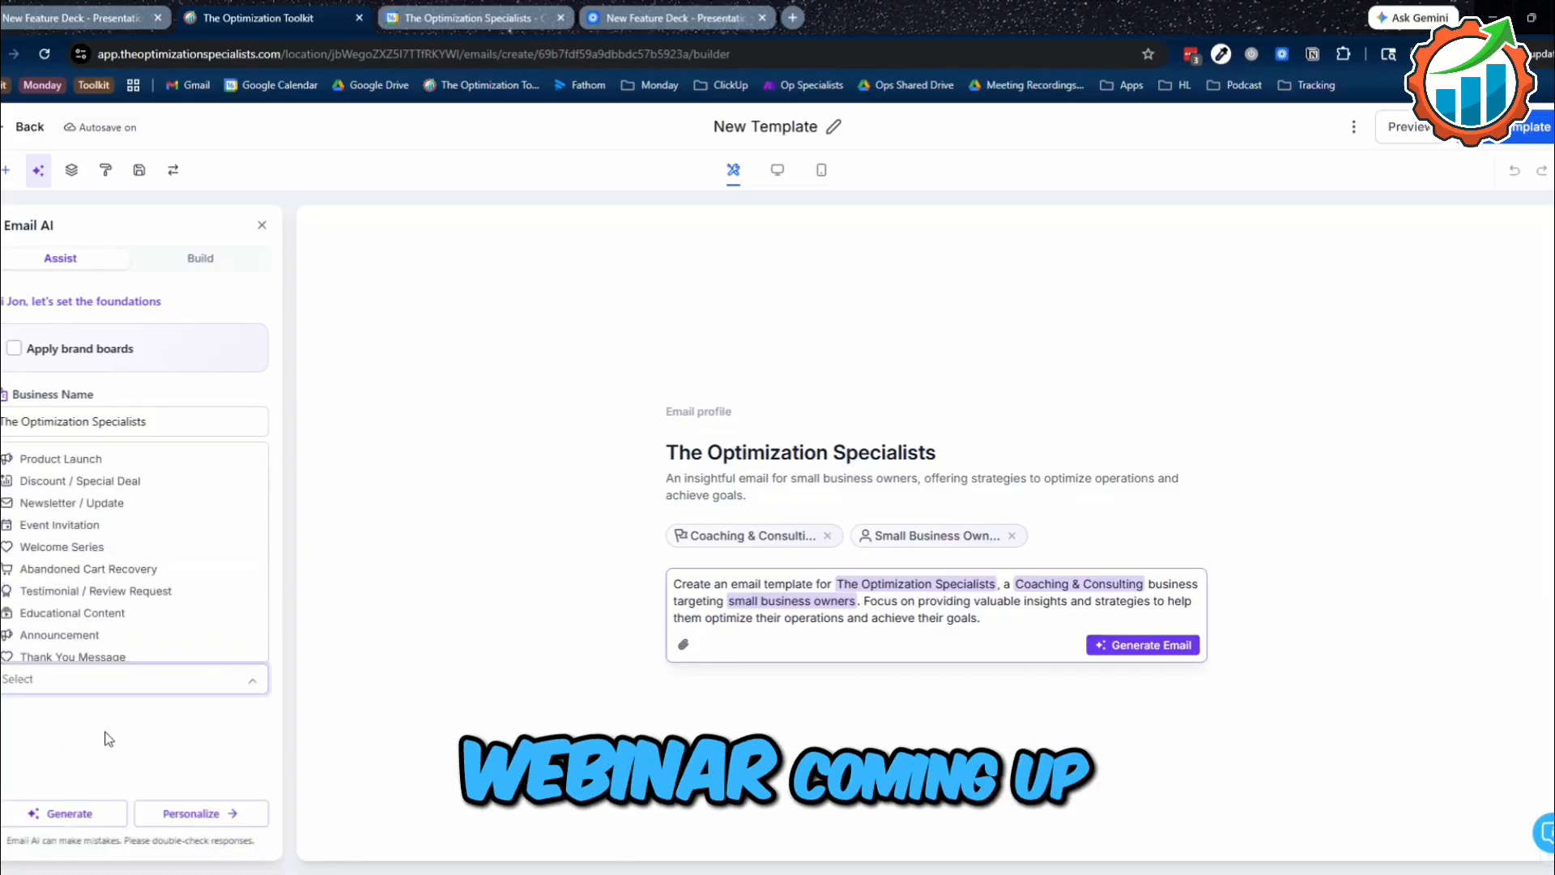
Step: Choose Announcement as the offering and generate the email from the resulting prompt
{"action": "left_click", "coordinate": [69, 681]}
{"action": "scroll", "coordinate": [147, 594], "scroll_direction": "down", "scroll_amount": 1}
{"action": "left_click", "coordinate": [116, 585]}
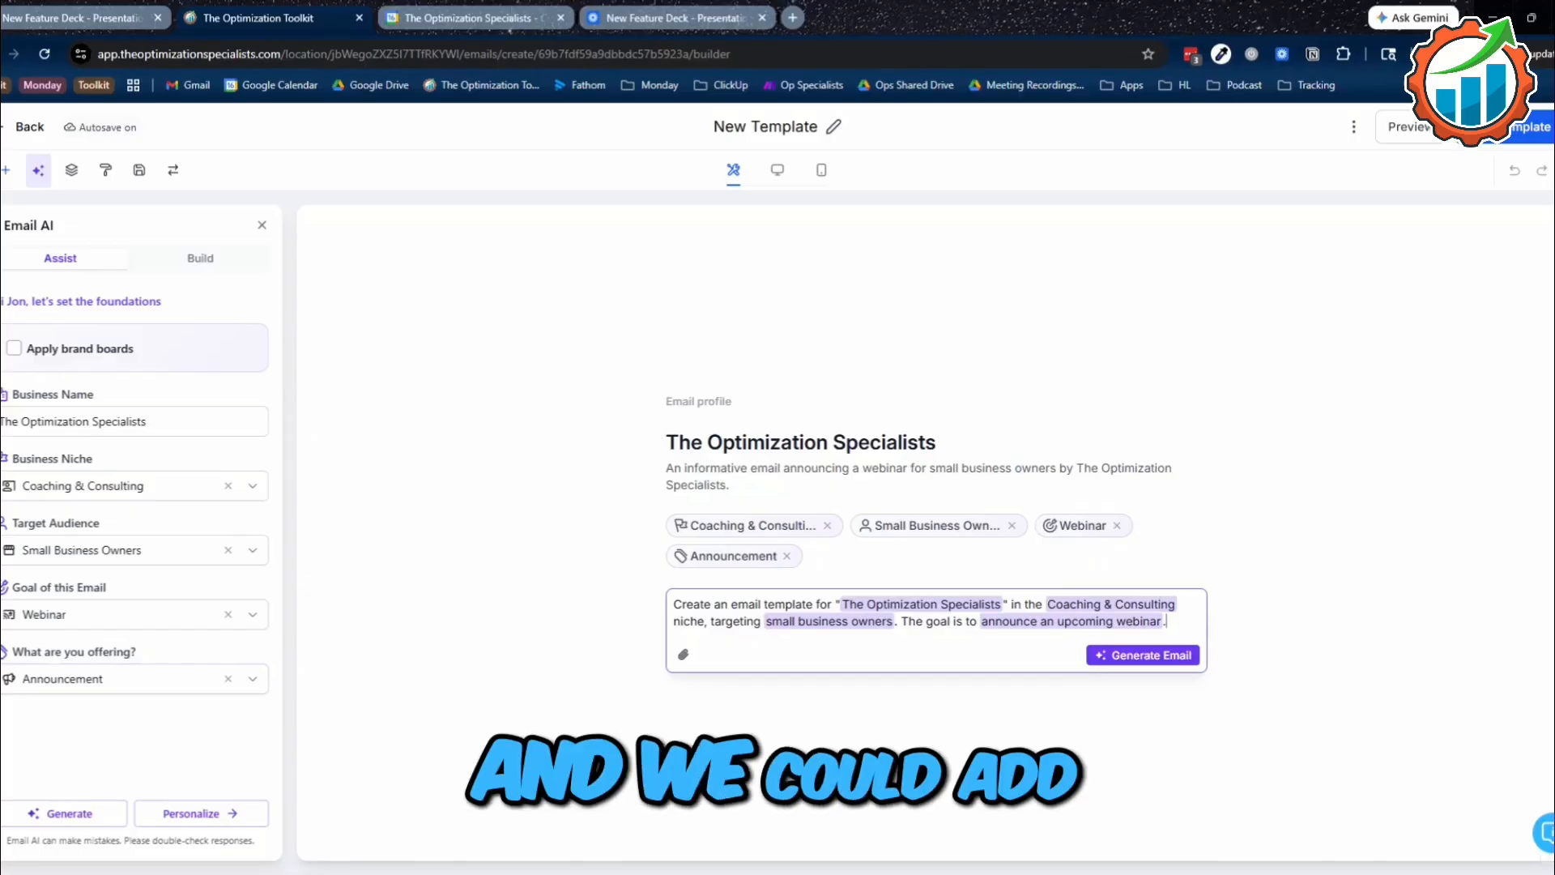
{"action": "left_click", "coordinate": [1150, 658]}
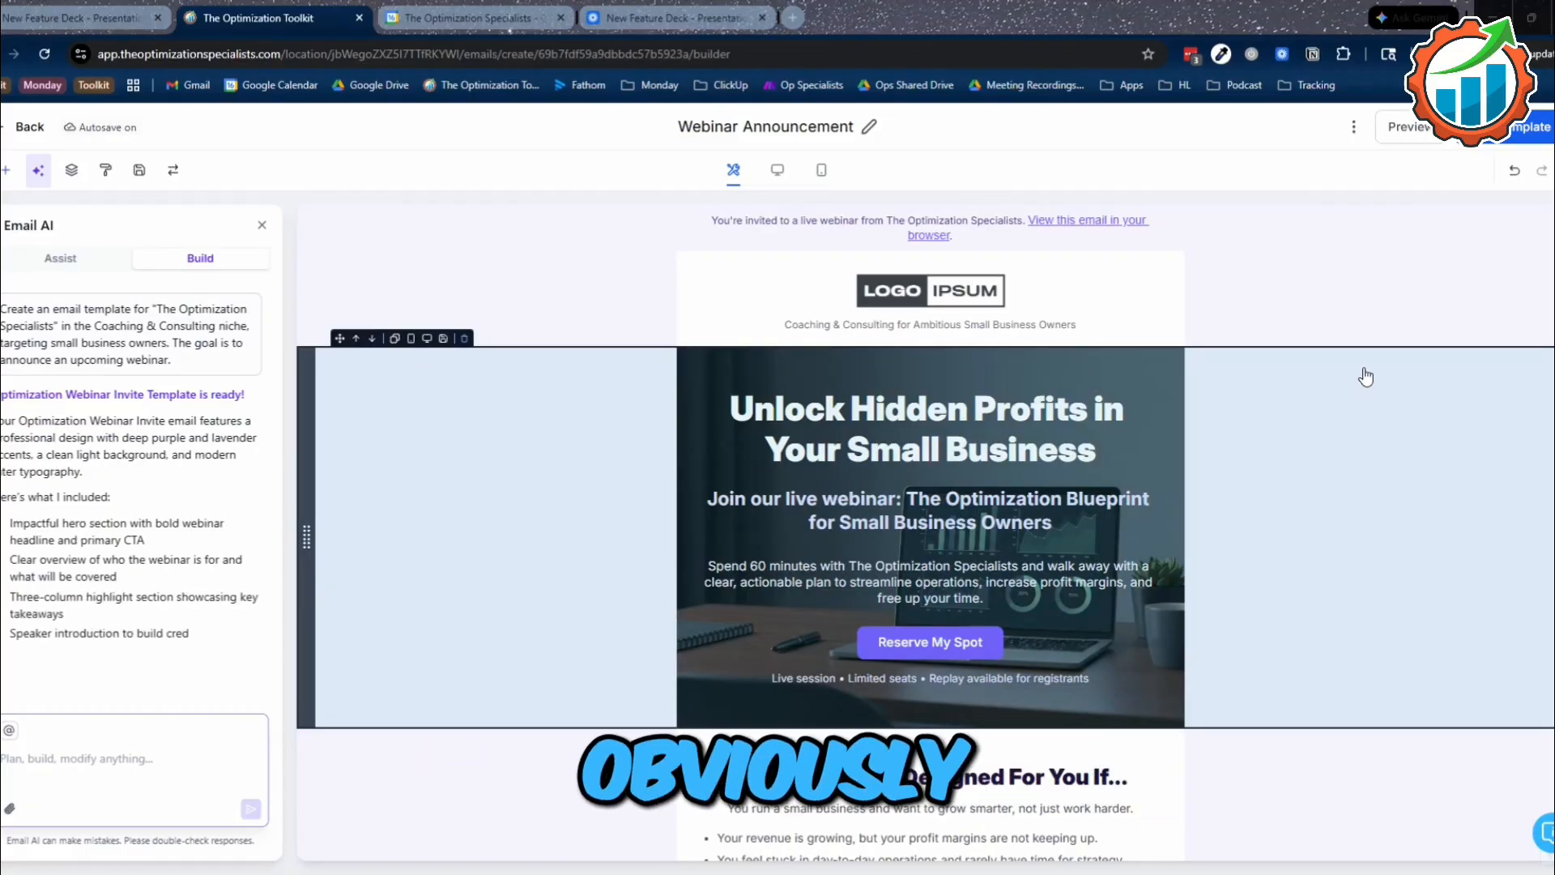
Step: Review the generated webinar email from the logo header and hero section down to the footer
{"action": "scroll", "coordinate": [1134, 463], "scroll_direction": "down", "scroll_amount": 3}
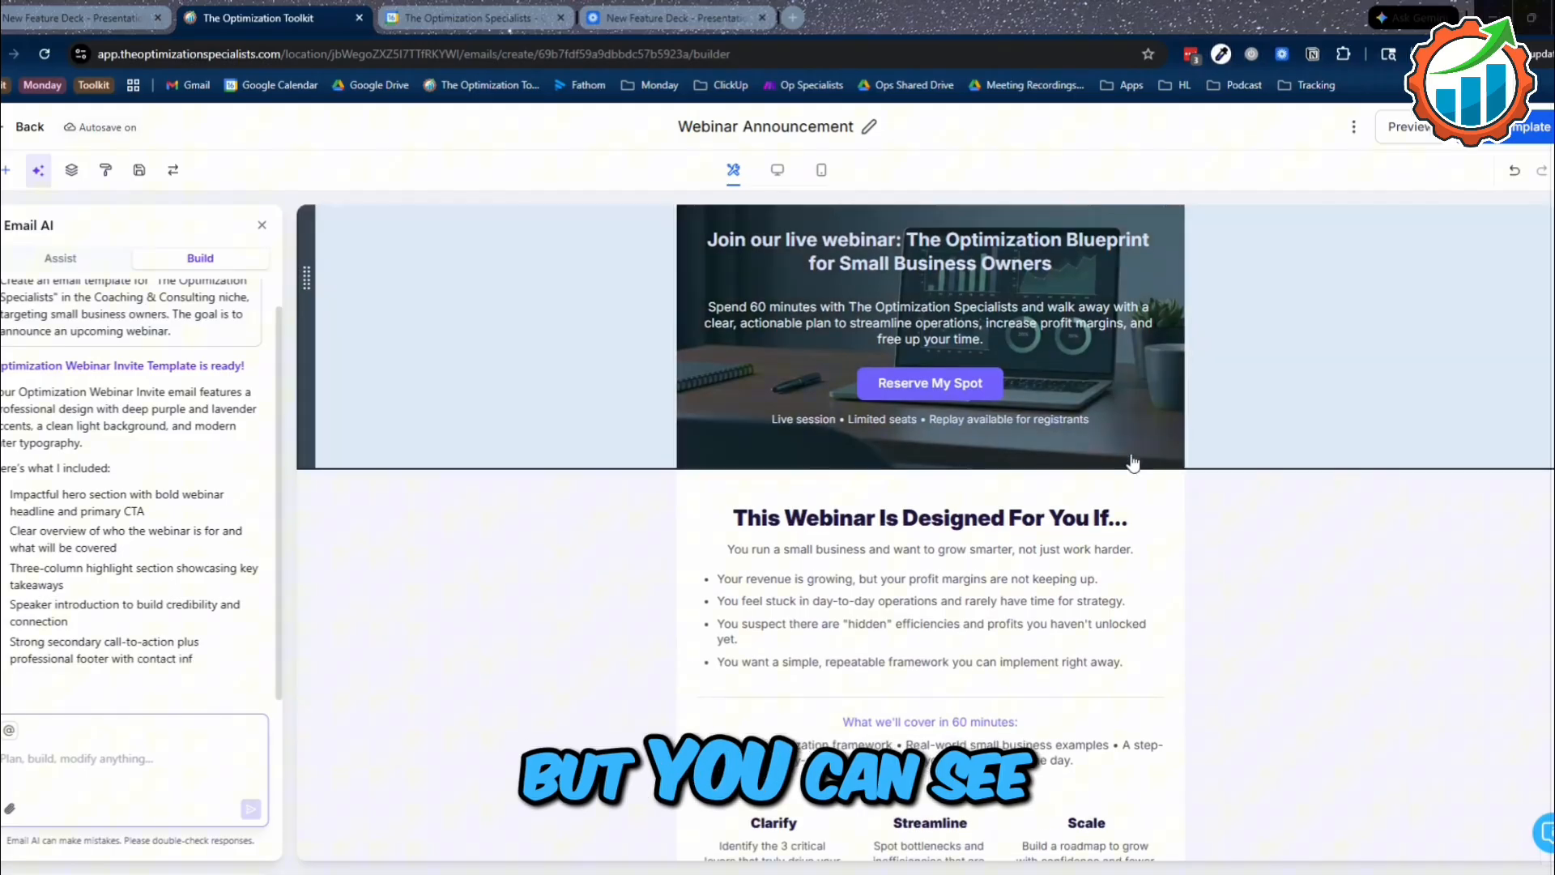
{"action": "scroll", "coordinate": [1134, 463], "scroll_direction": "down", "scroll_amount": 4}
{"action": "scroll", "coordinate": [1133, 462], "scroll_direction": "down", "scroll_amount": 3}
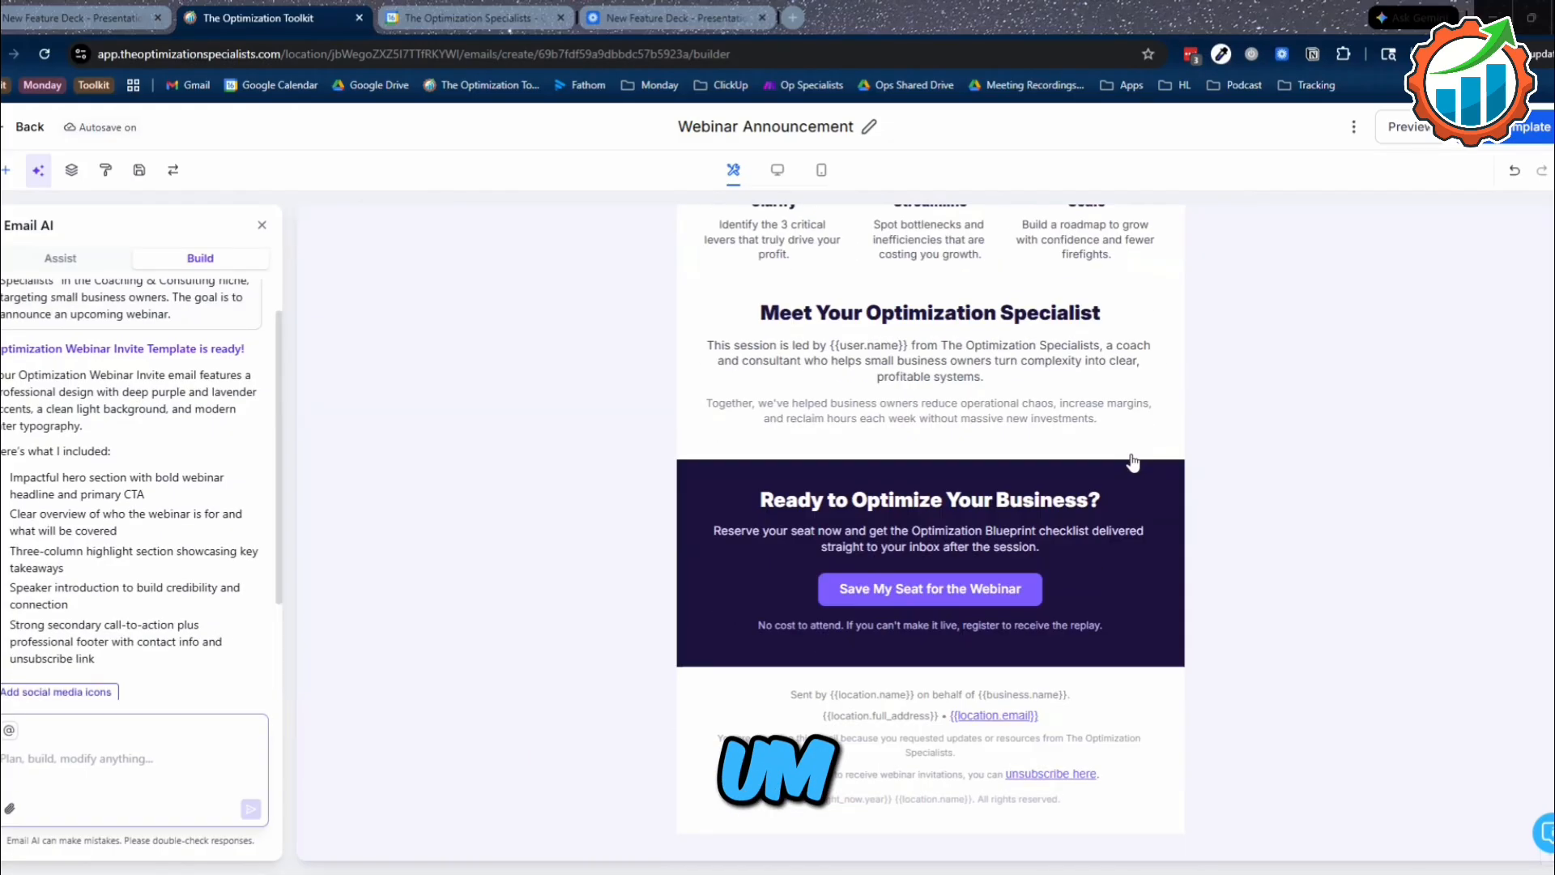
{"action": "scroll", "coordinate": [1090, 529], "scroll_direction": "up", "scroll_amount": 10}
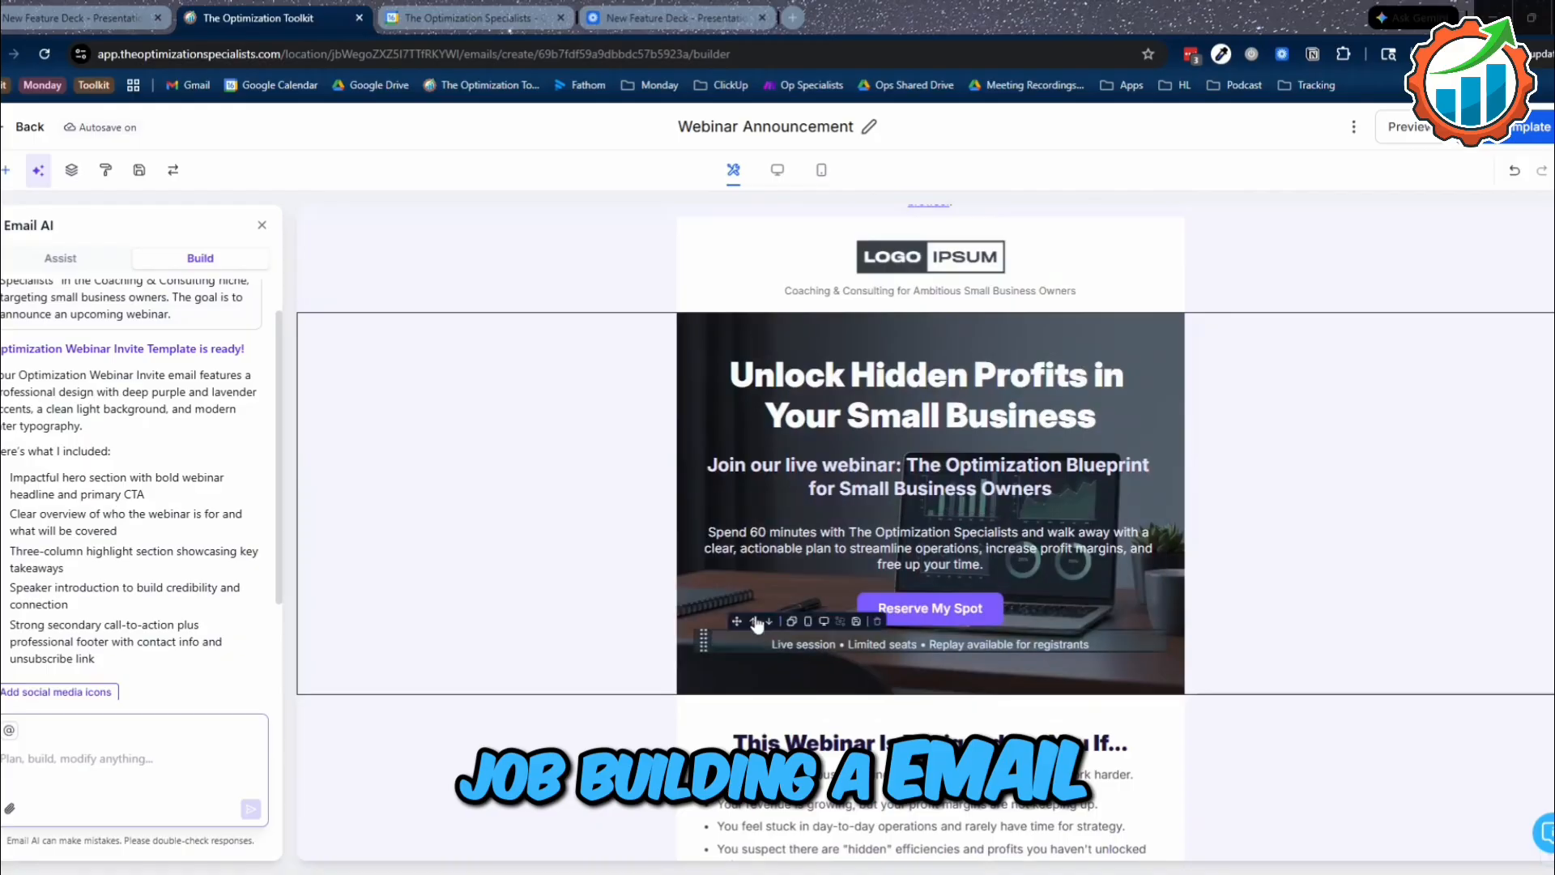
{"action": "left_click", "coordinate": [820, 359]}
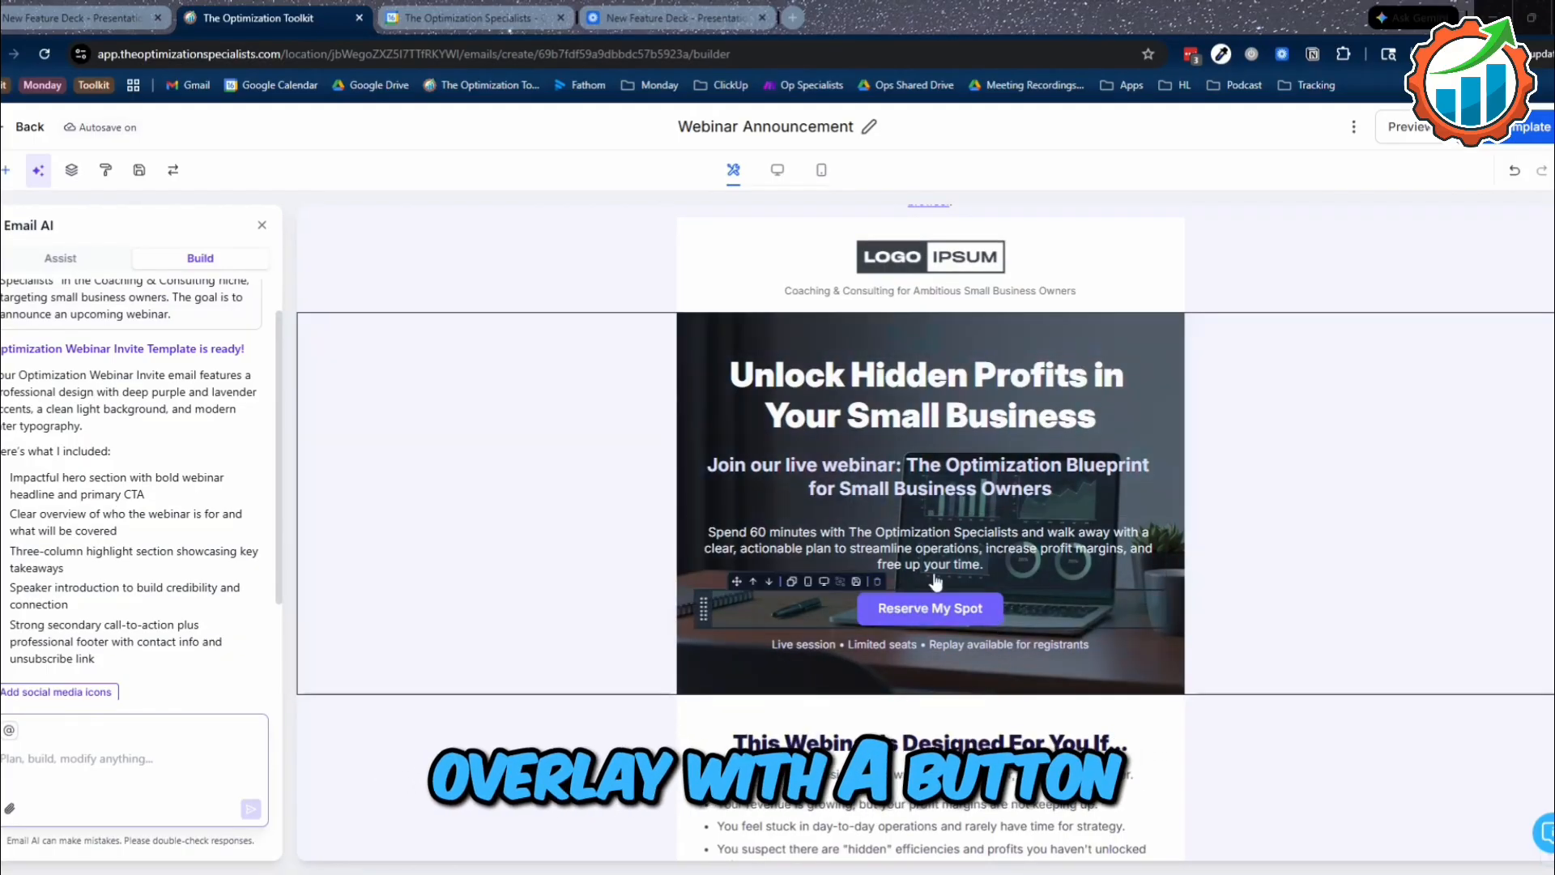
{"action": "left_click", "coordinate": [918, 265]}
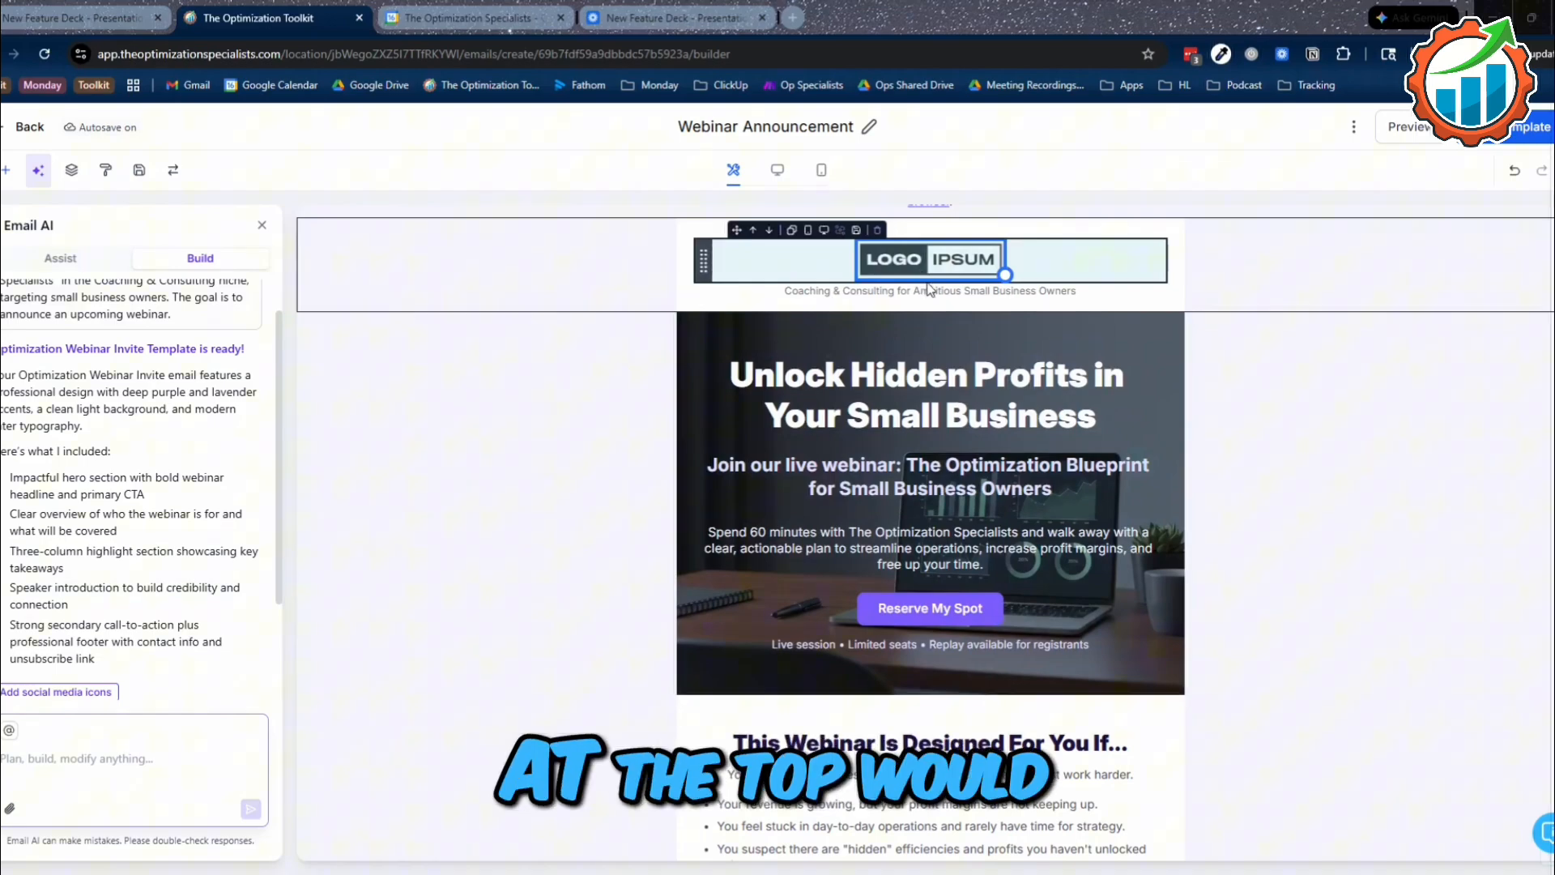
{"action": "scroll", "coordinate": [930, 289], "scroll_direction": "up", "scroll_amount": 1}
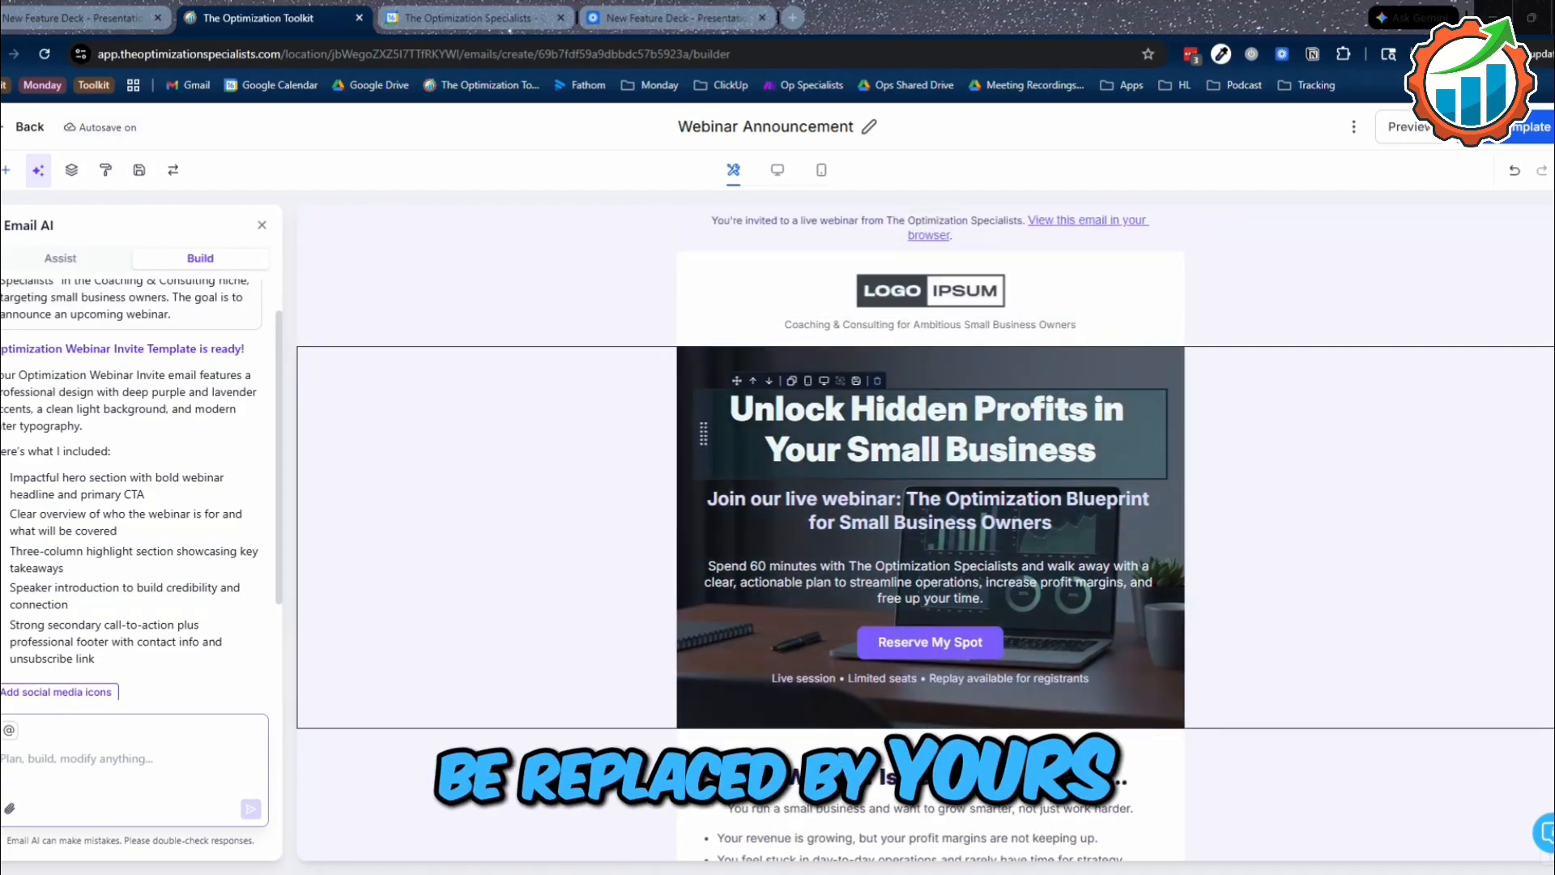
{"action": "scroll", "coordinate": [930, 527], "scroll_direction": "down", "scroll_amount": 8}
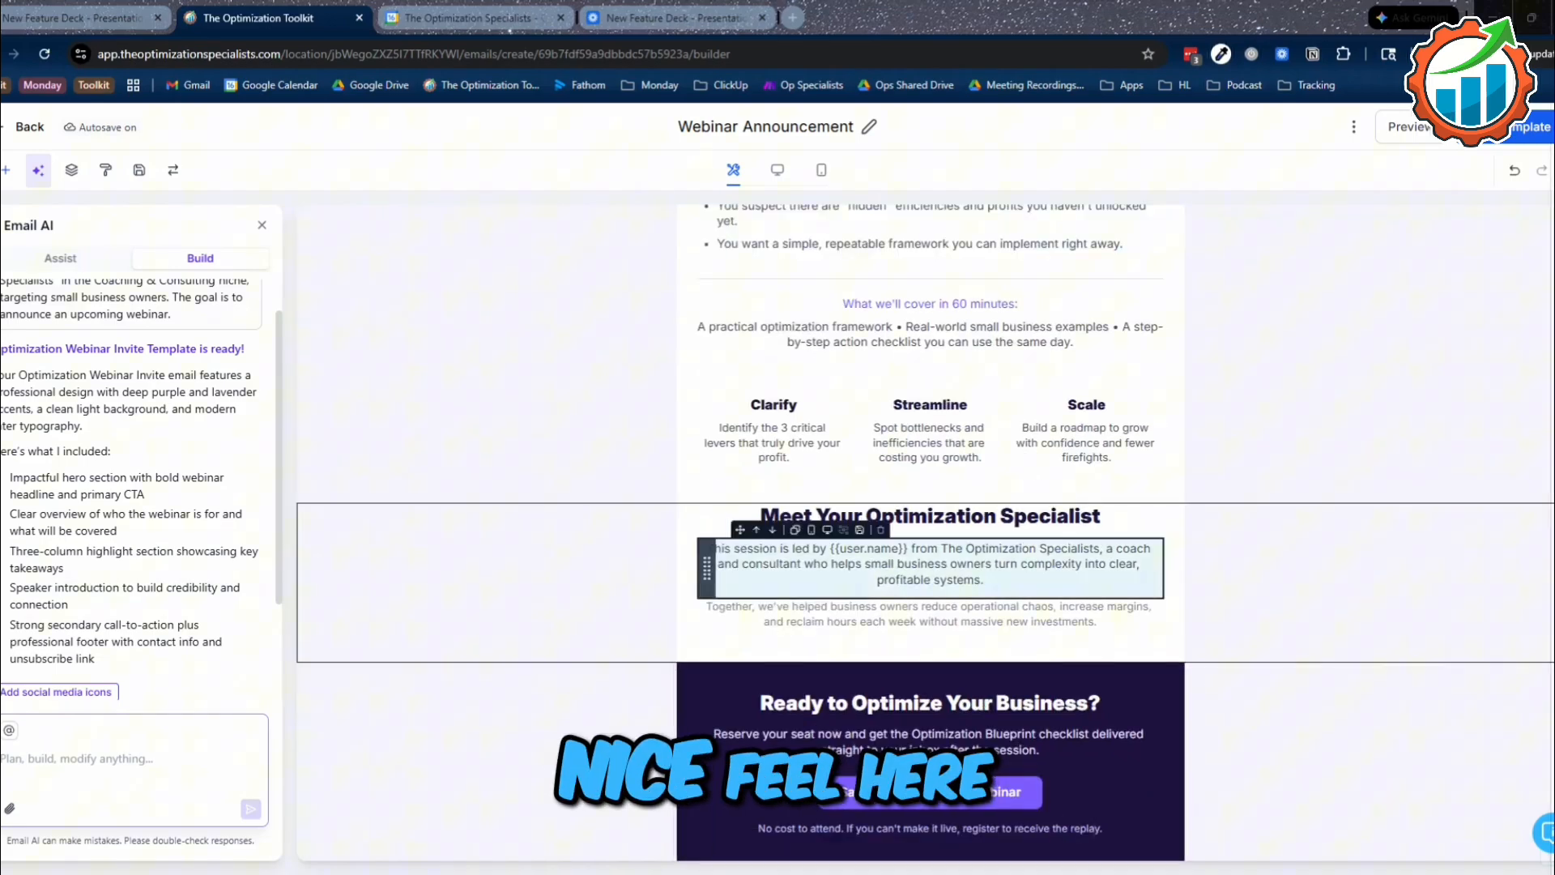
{"action": "scroll", "coordinate": [1045, 596], "scroll_direction": "down", "scroll_amount": 3}
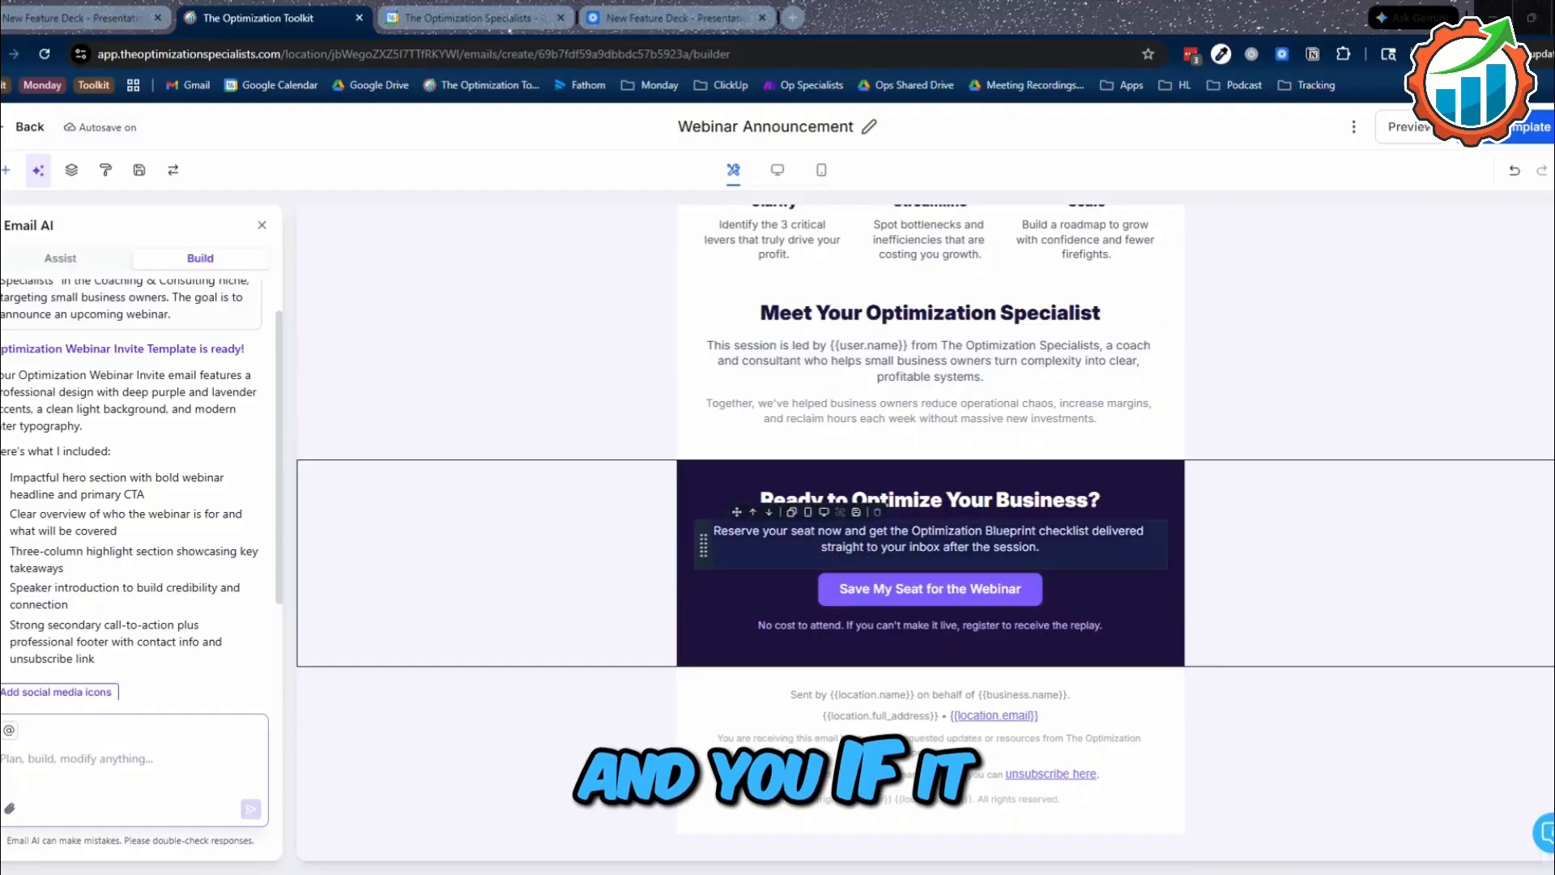
{"action": "scroll", "coordinate": [1138, 654], "scroll_direction": "up", "scroll_amount": 5}
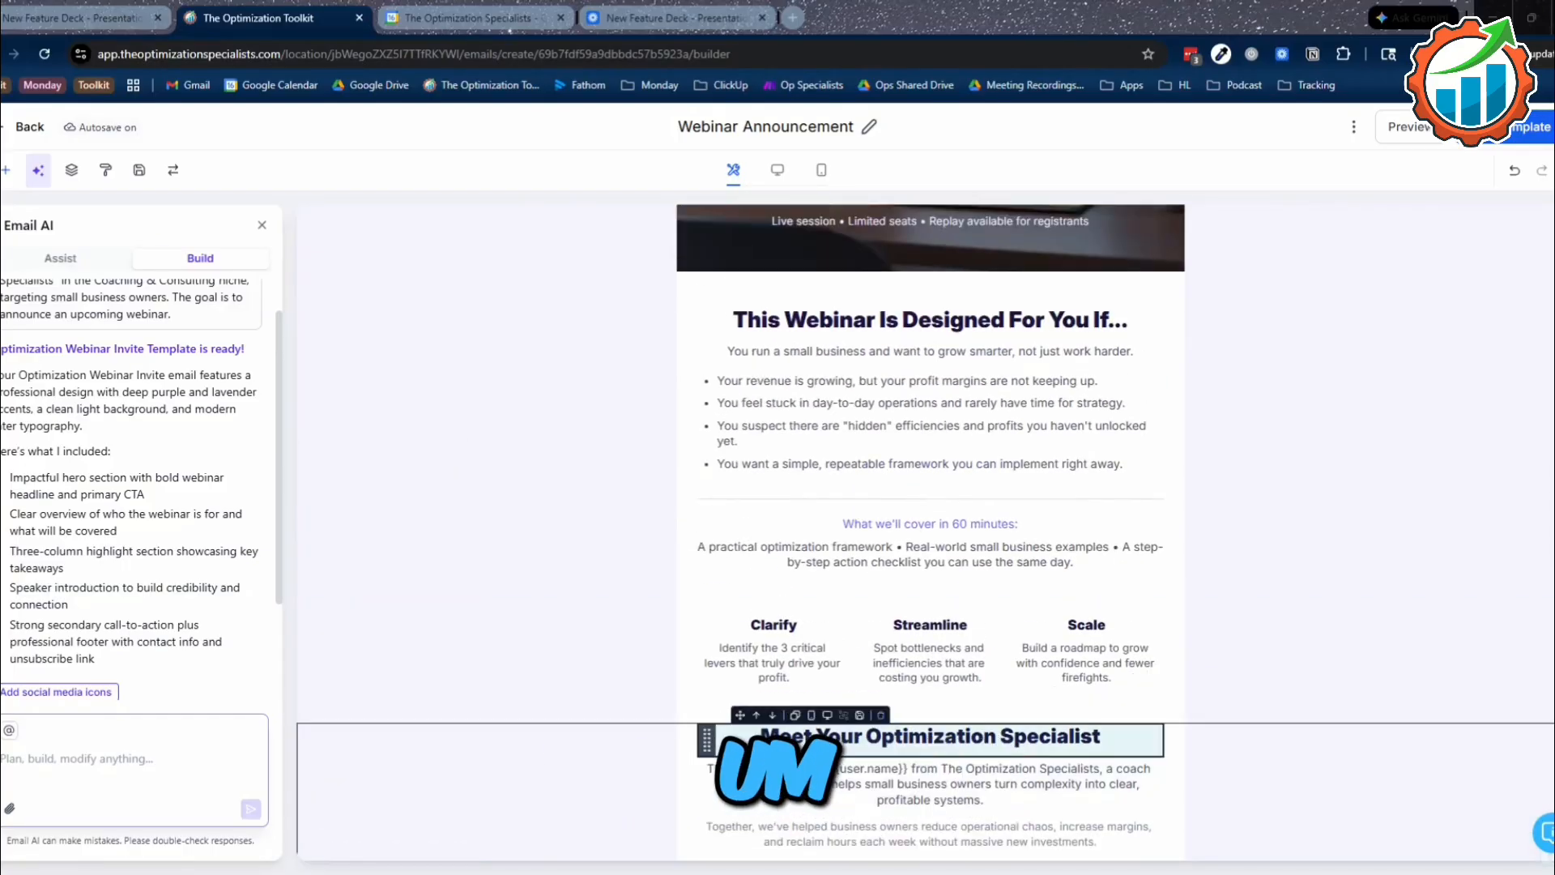
{"action": "scroll", "coordinate": [972, 720], "scroll_direction": "up", "scroll_amount": 5}
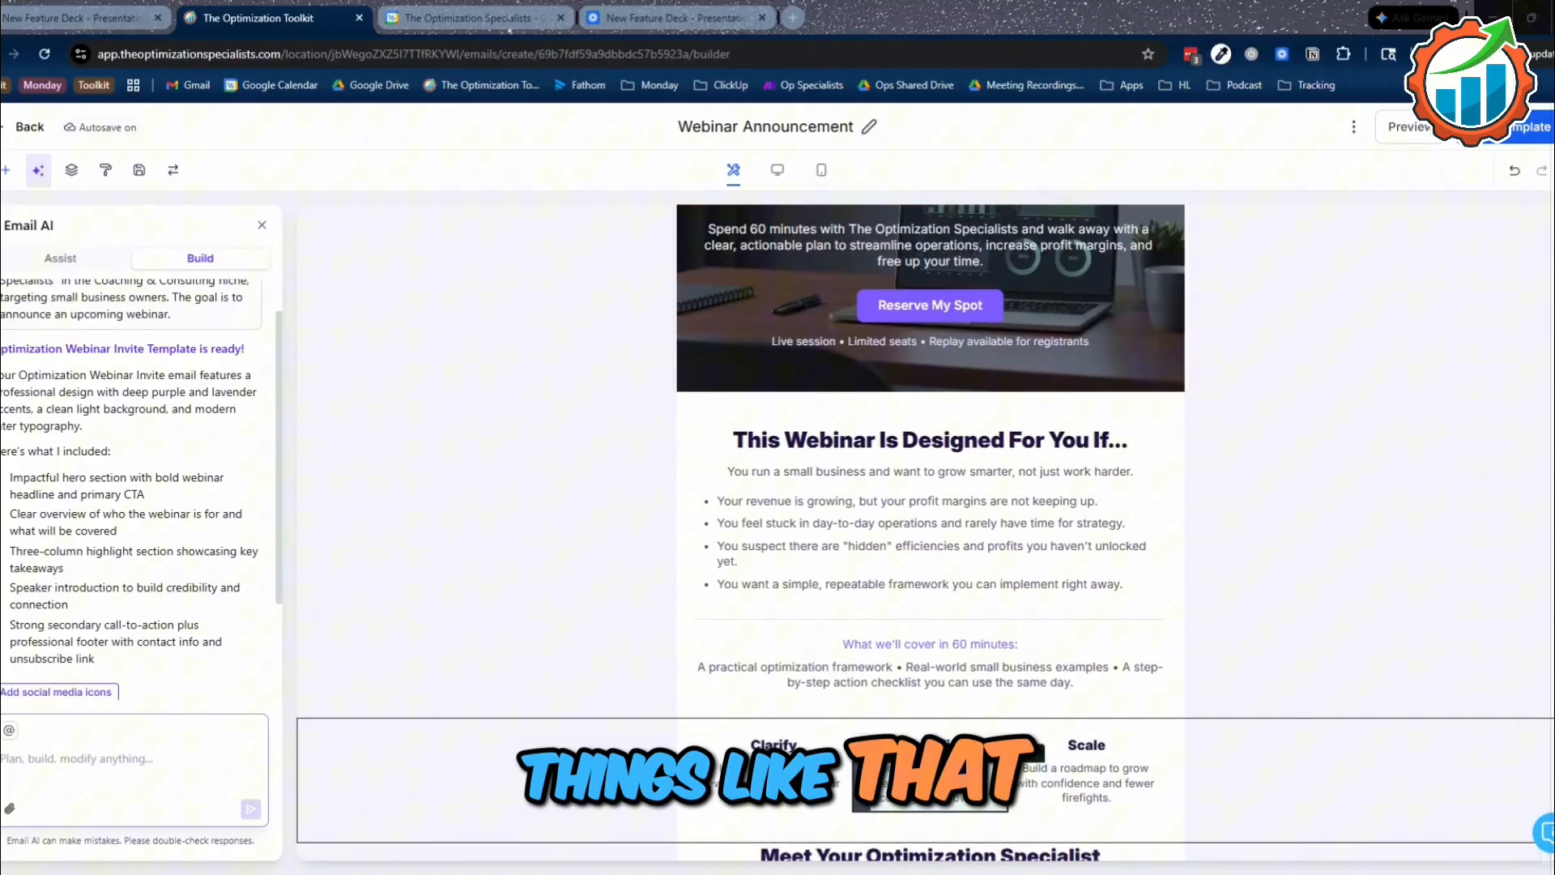
{"action": "scroll", "coordinate": [931, 533], "scroll_direction": "up", "scroll_amount": 1}
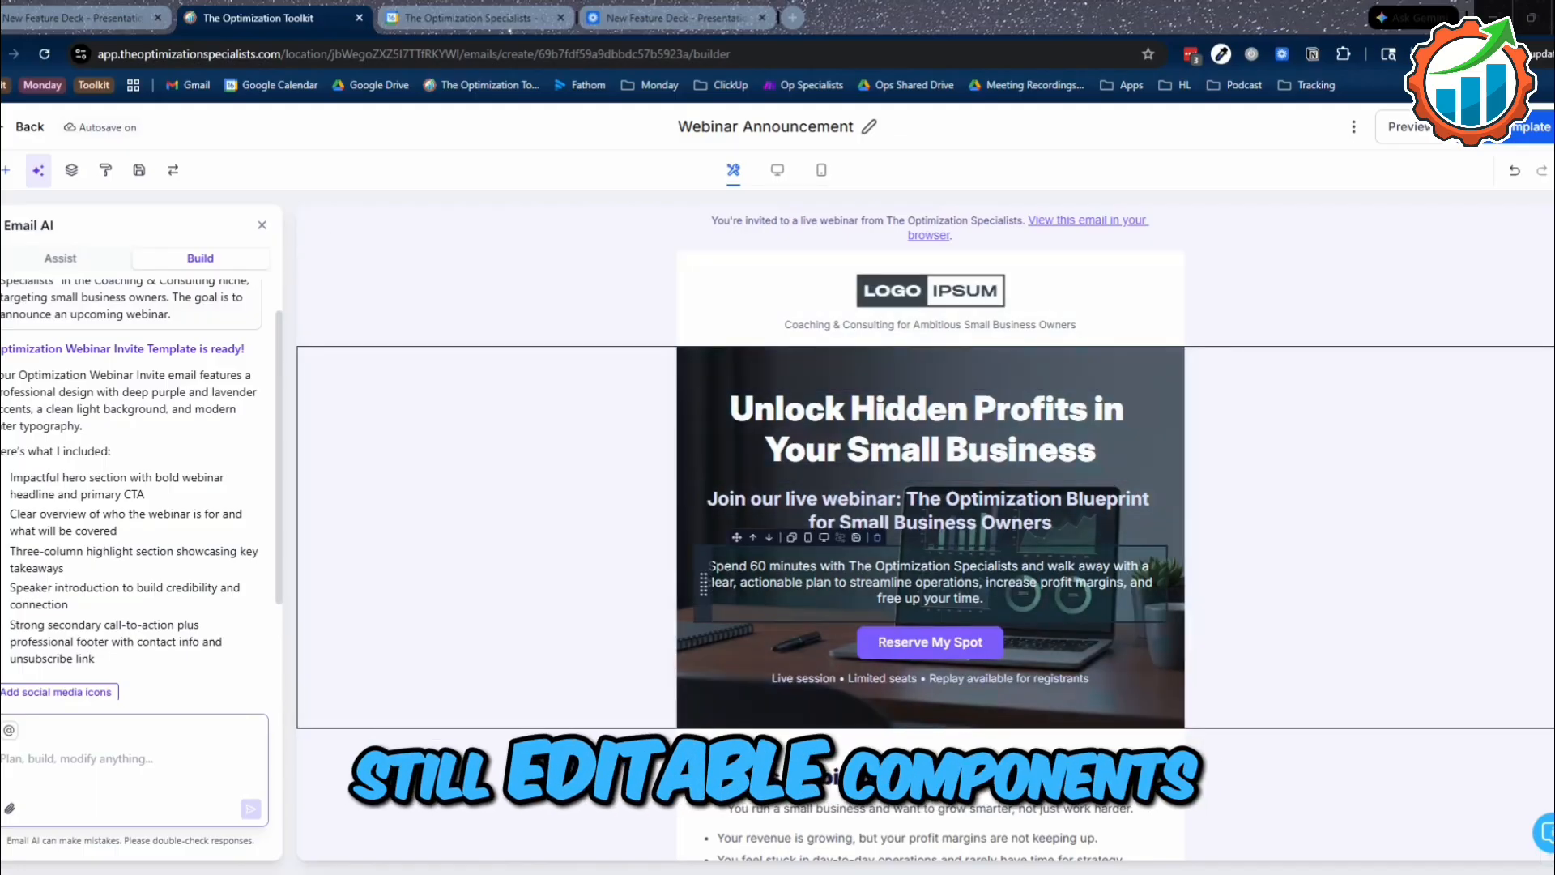
Step: Open the hero's Reserve My Spot button for editing, and review the AI's summary and suggested refinements against the email content
{"action": "left_click", "coordinate": [889, 648]}
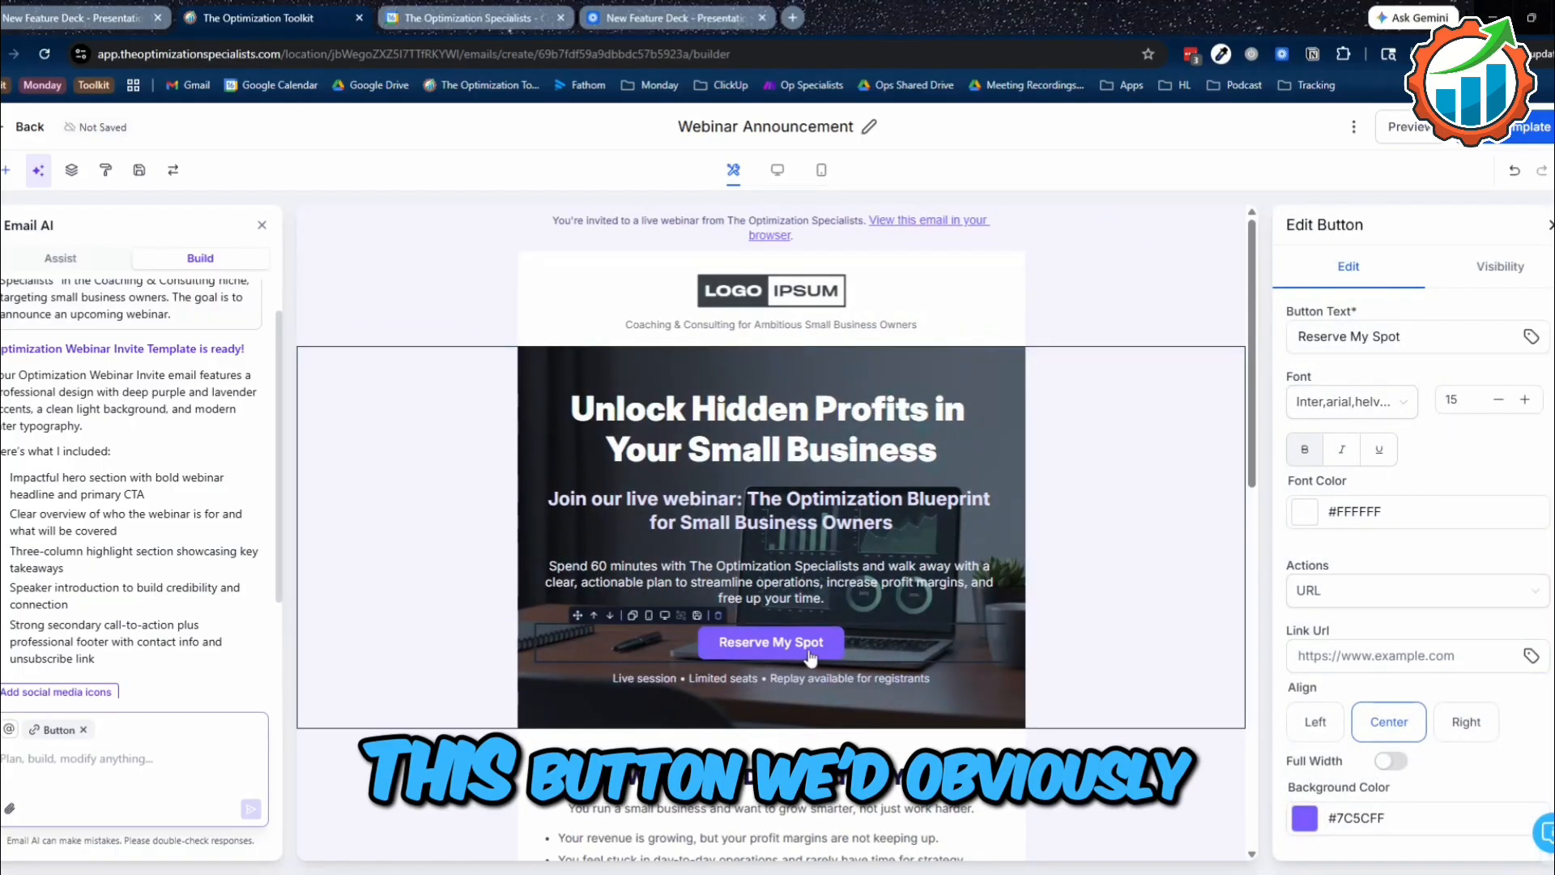
{"action": "scroll", "coordinate": [770, 486], "scroll_direction": "down", "scroll_amount": 4}
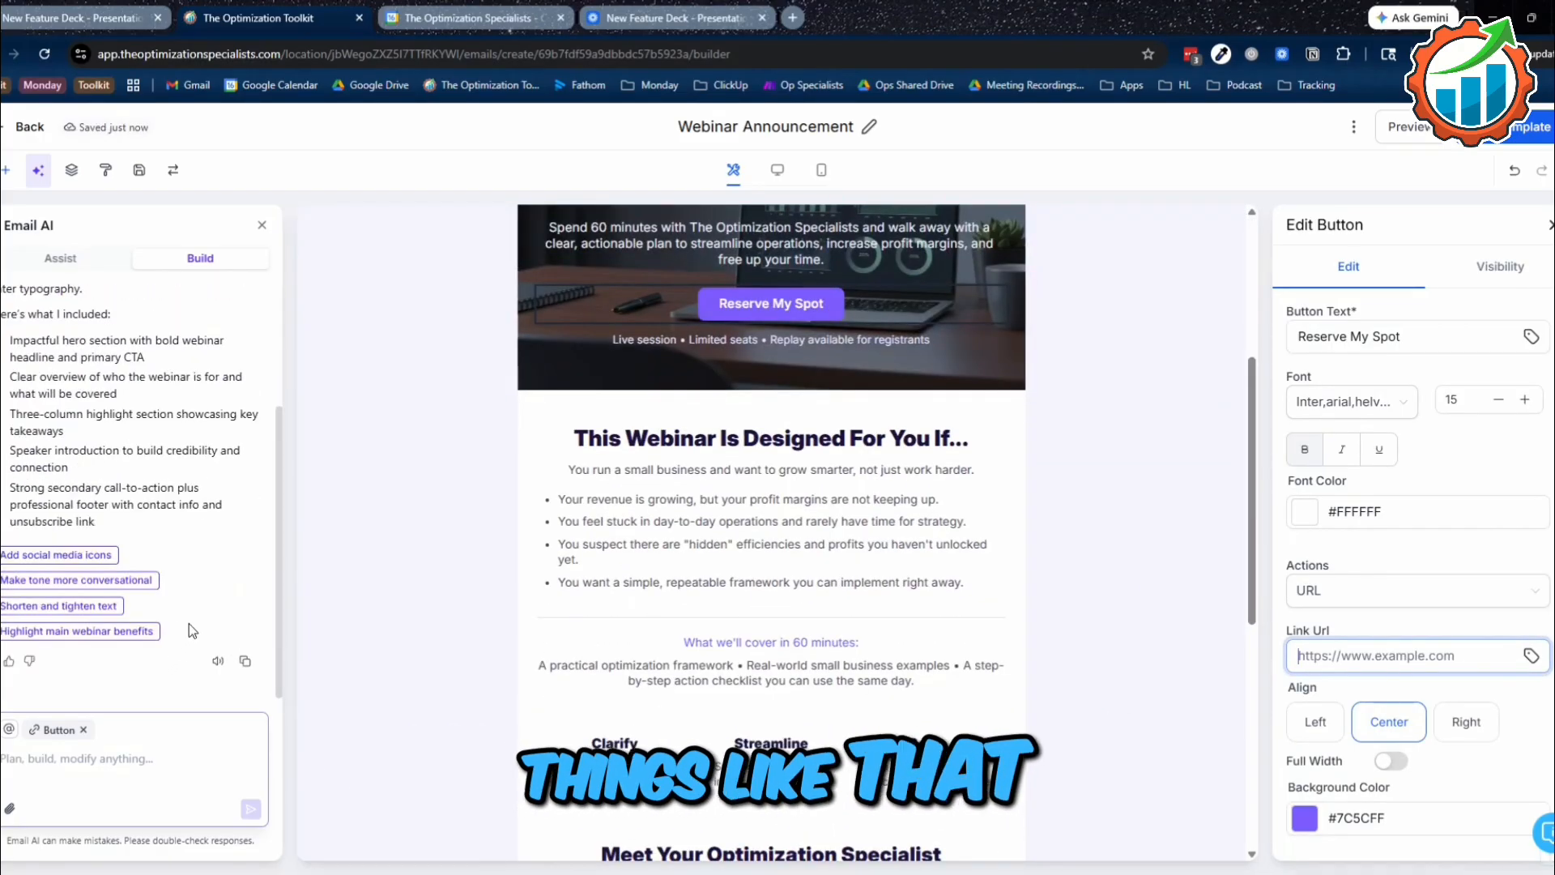
{"action": "scroll", "coordinate": [240, 594], "scroll_direction": "up", "scroll_amount": 1}
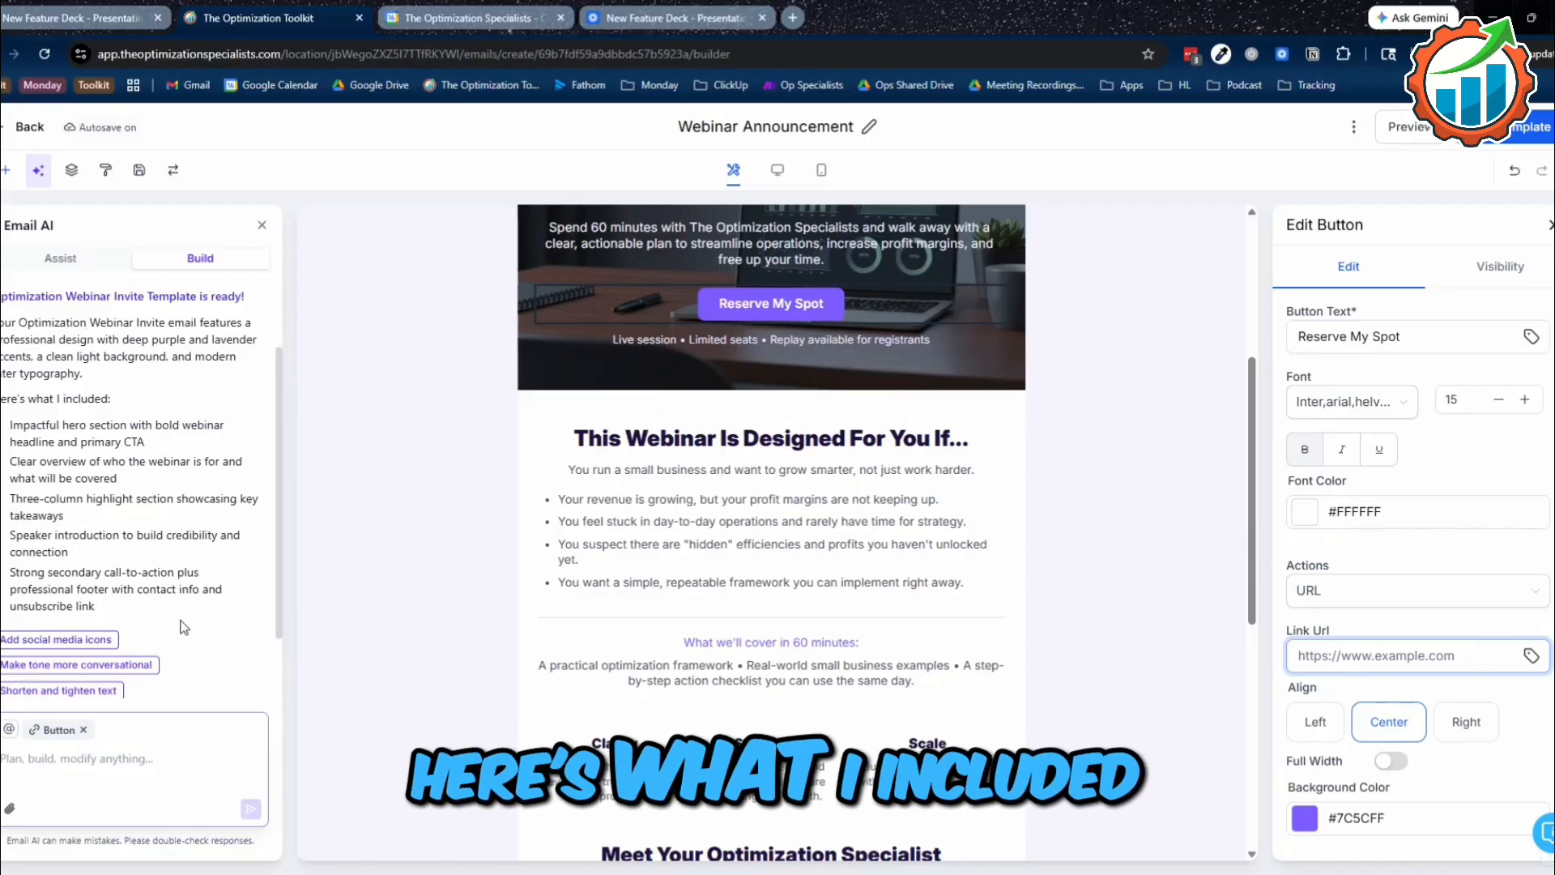
{"action": "scroll", "coordinate": [258, 669], "scroll_direction": "down", "scroll_amount": 1}
{"action": "scroll", "coordinate": [793, 614], "scroll_direction": "up", "scroll_amount": 4}
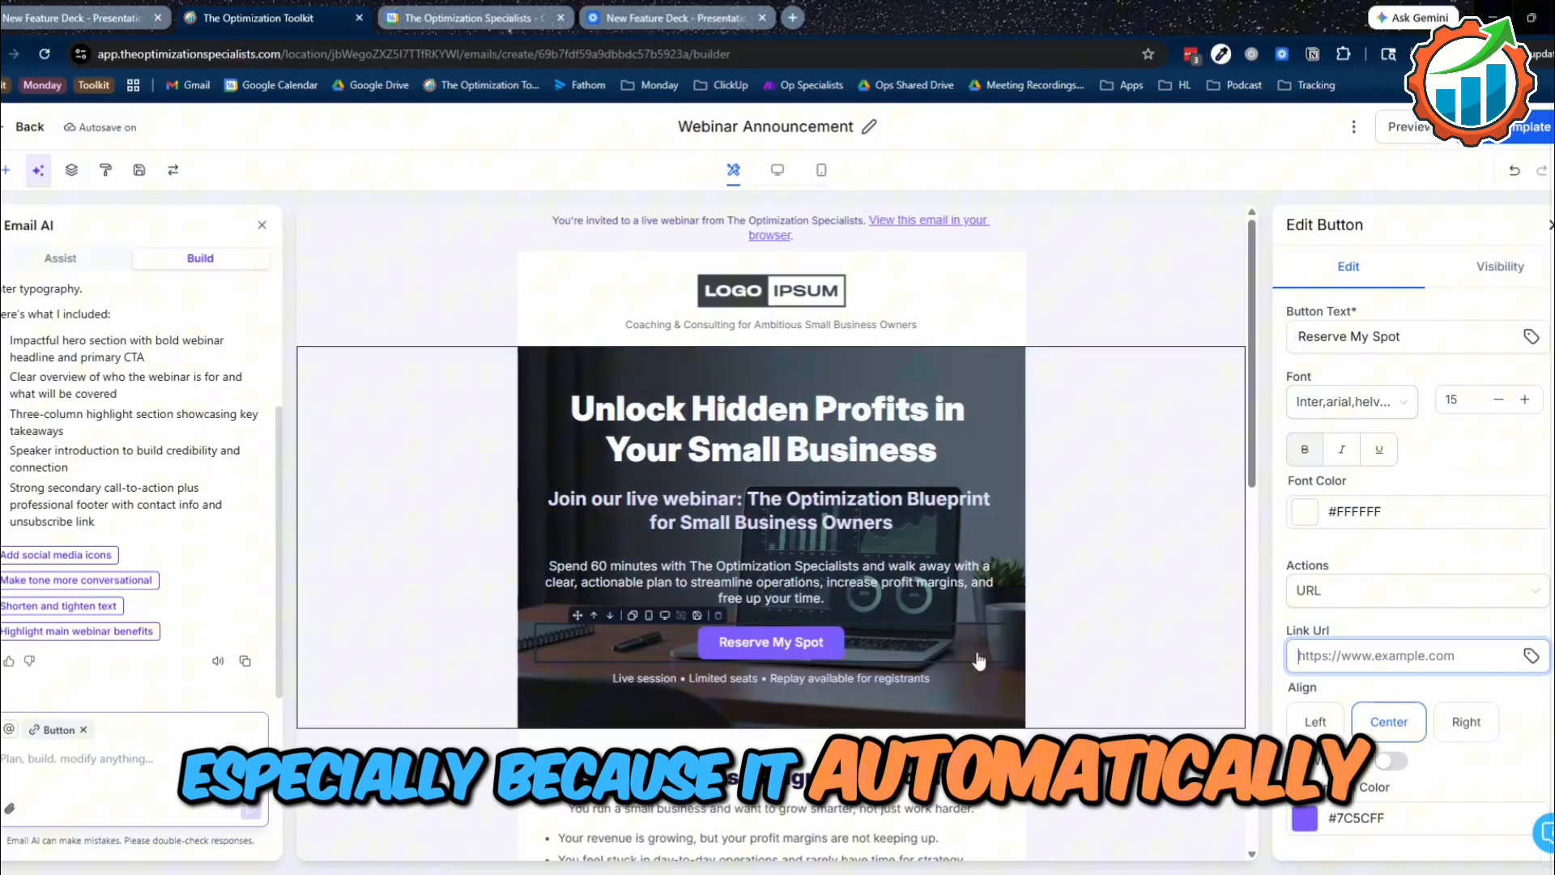
{"action": "scroll", "coordinate": [1001, 624], "scroll_direction": "down", "scroll_amount": 4}
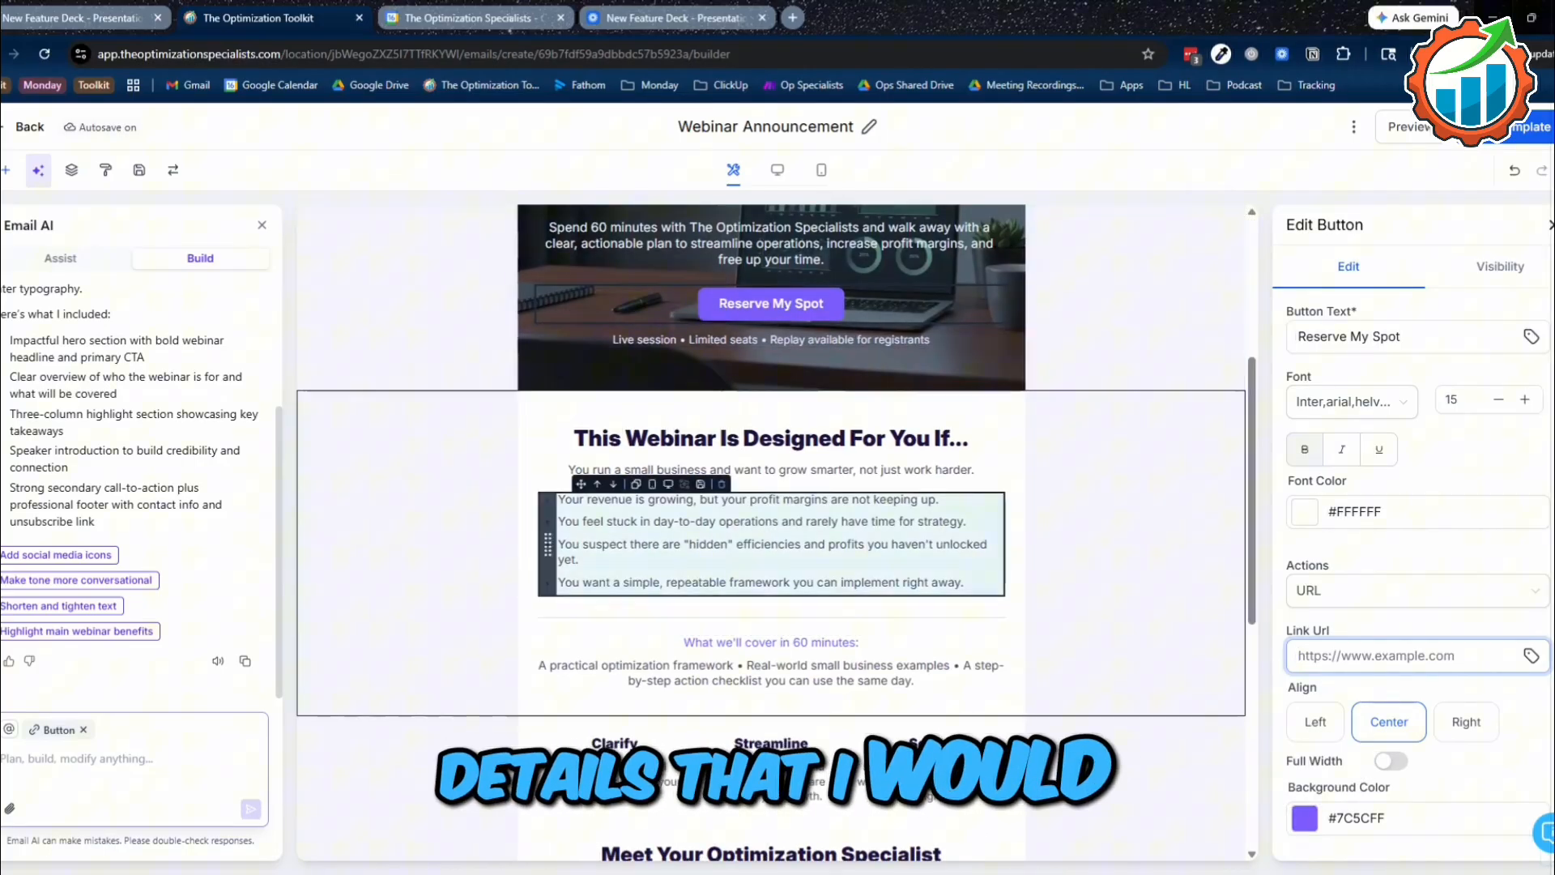
{"action": "scroll", "coordinate": [945, 466], "scroll_direction": "down", "scroll_amount": 6}
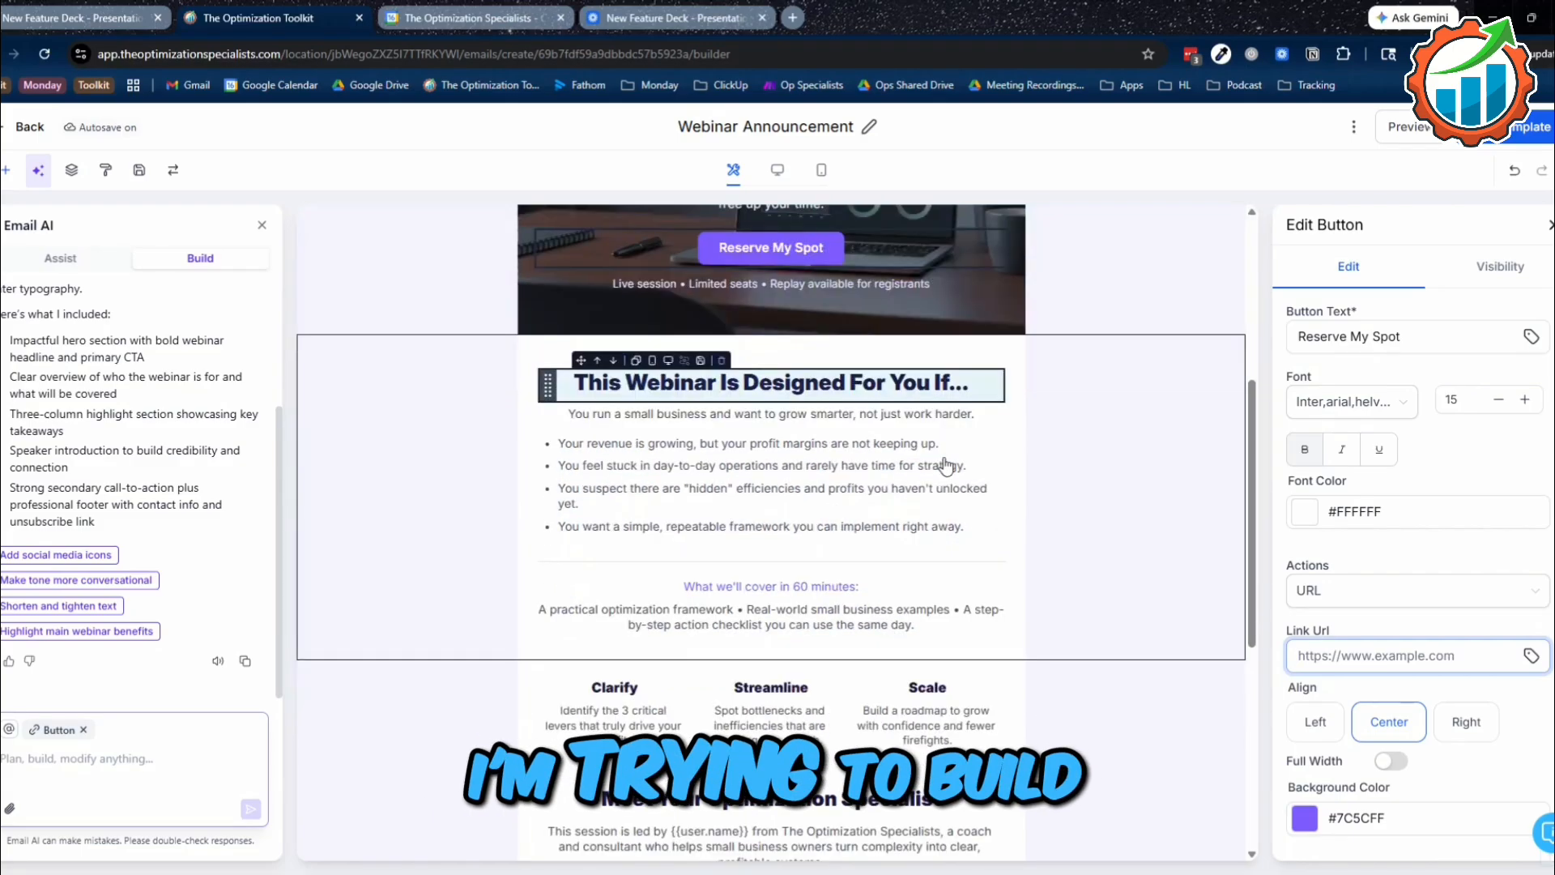
{"action": "scroll", "coordinate": [945, 466], "scroll_direction": "up", "scroll_amount": 4}
{"action": "scroll", "coordinate": [946, 467], "scroll_direction": "up", "scroll_amount": 7}
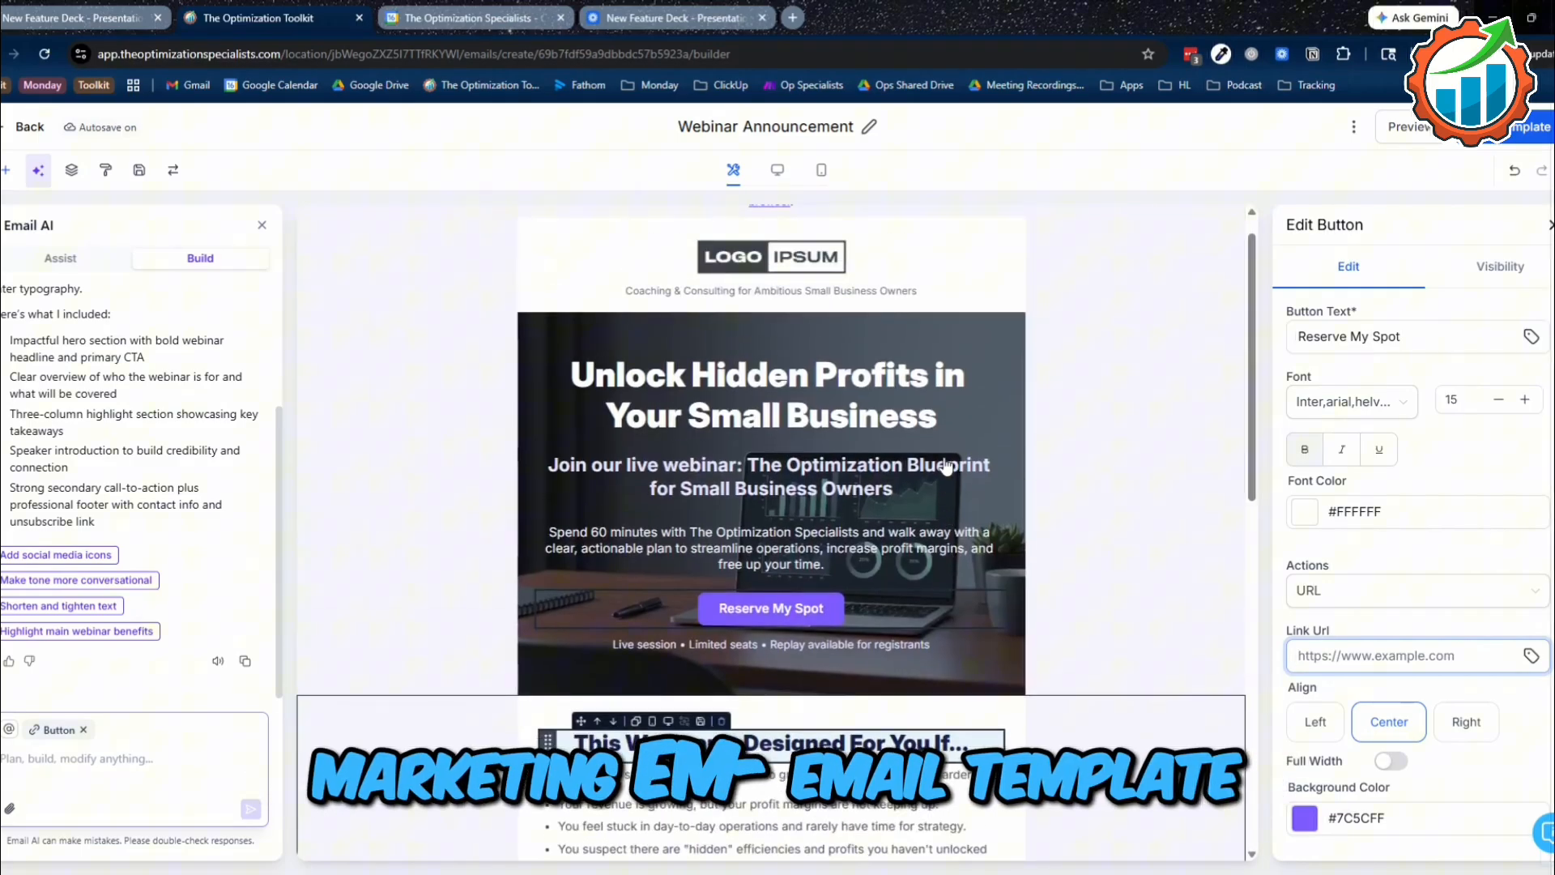